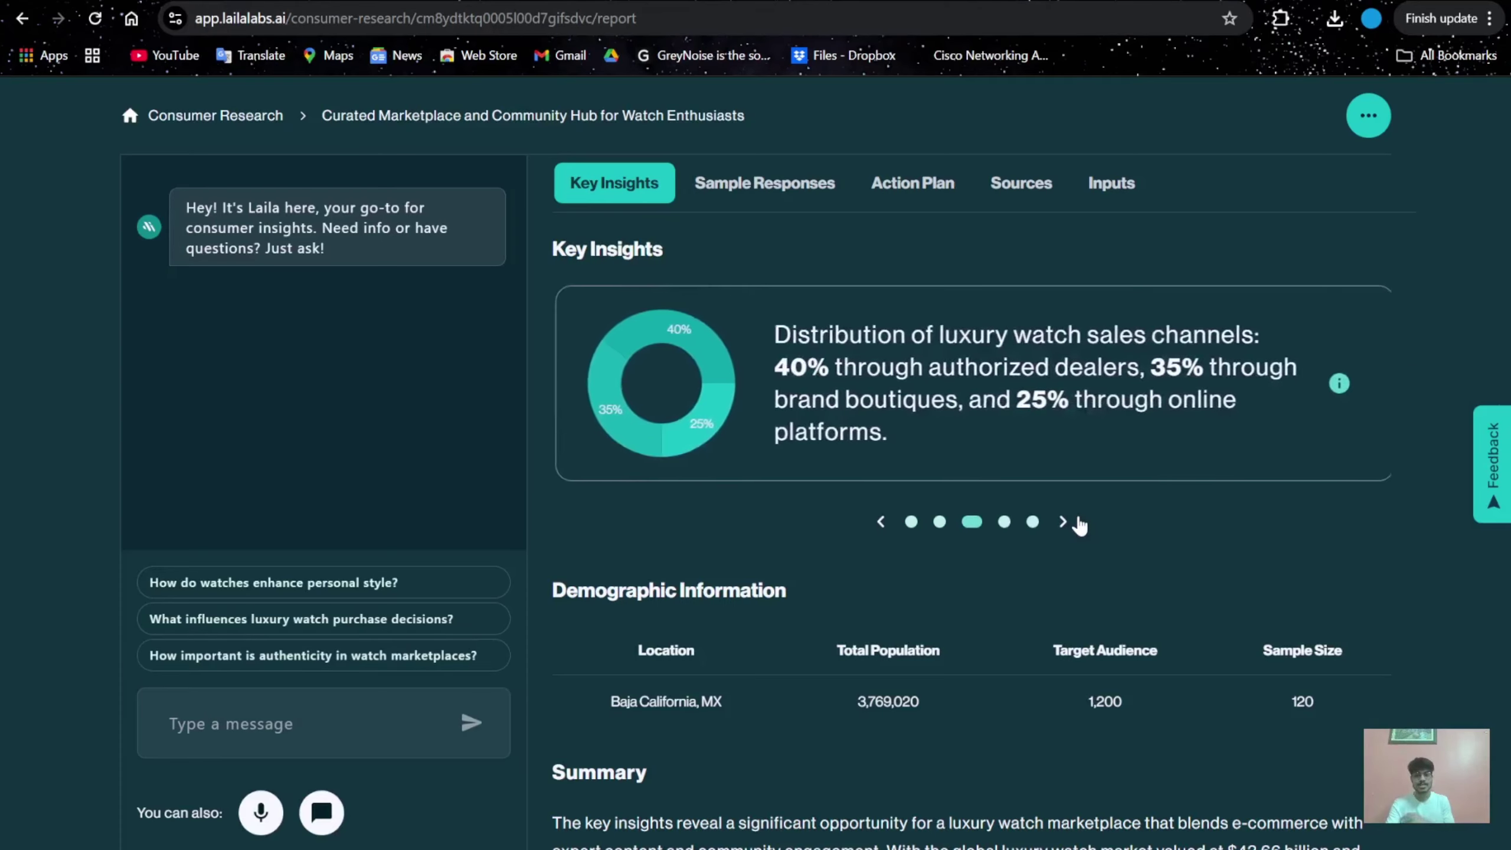
# - Browse the remaining key insight cards and skim the report's sample responses, action plan, sources, inputs and demographic summary
pyautogui.click(1079, 523)
pyautogui.click(1078, 523)
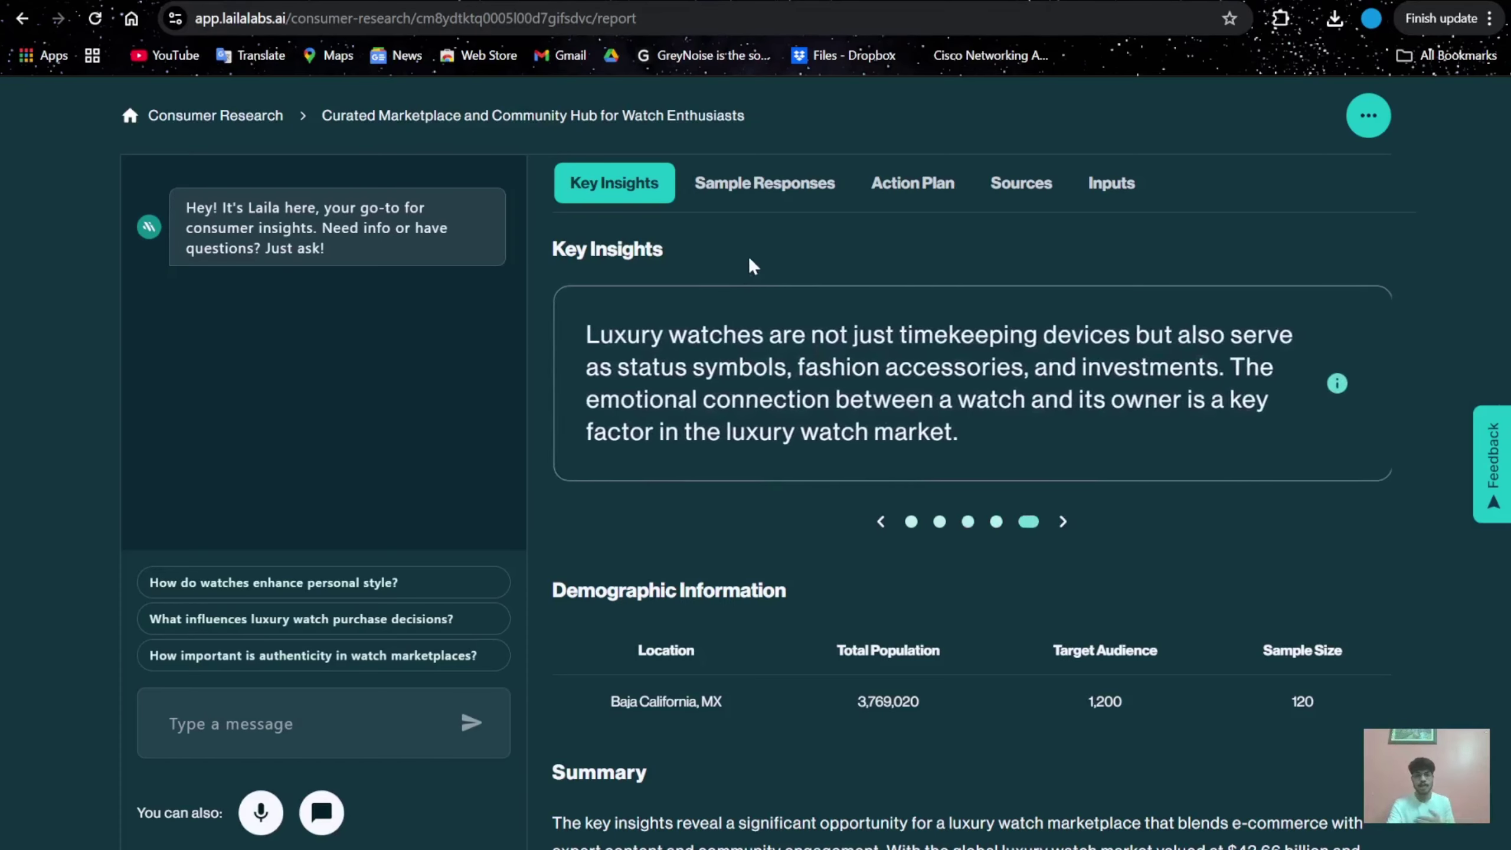
pyautogui.click(777, 192)
pyautogui.click(936, 202)
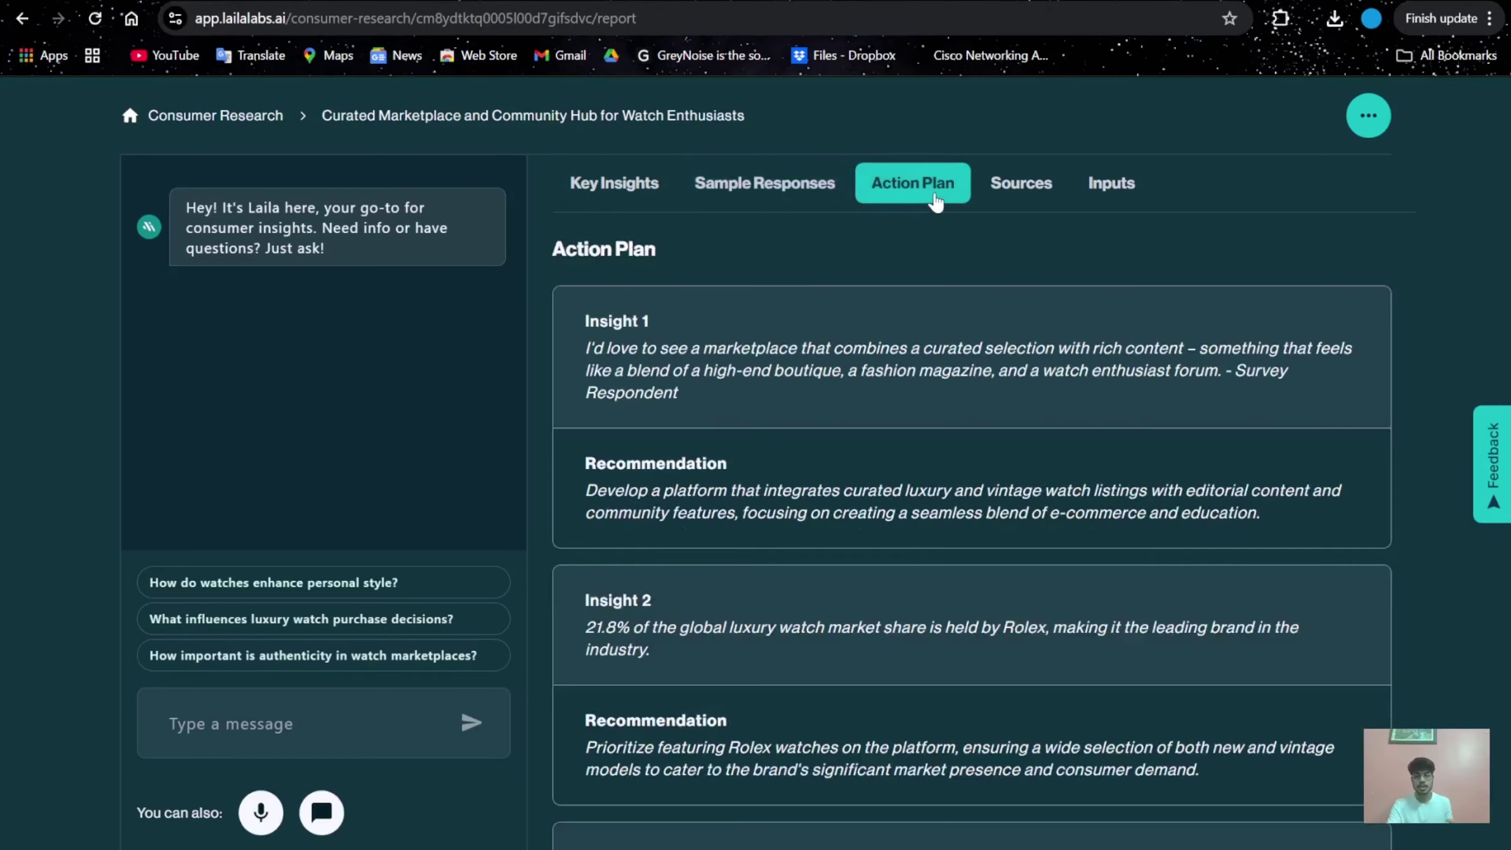
pyautogui.click(1015, 202)
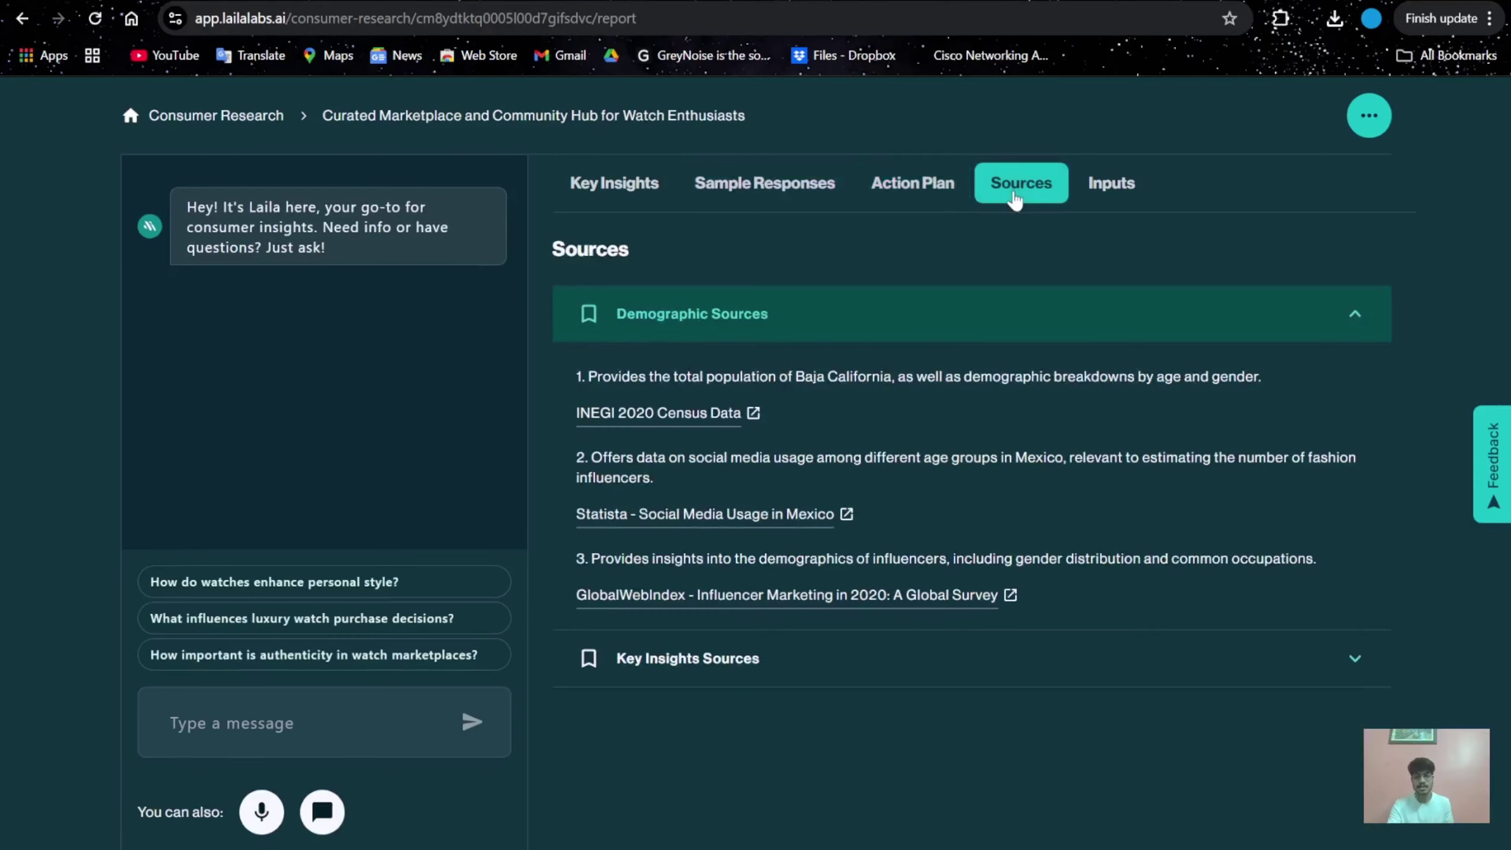
pyautogui.click(1108, 197)
pyautogui.click(622, 202)
pyautogui.scroll(-4, 720, 622)
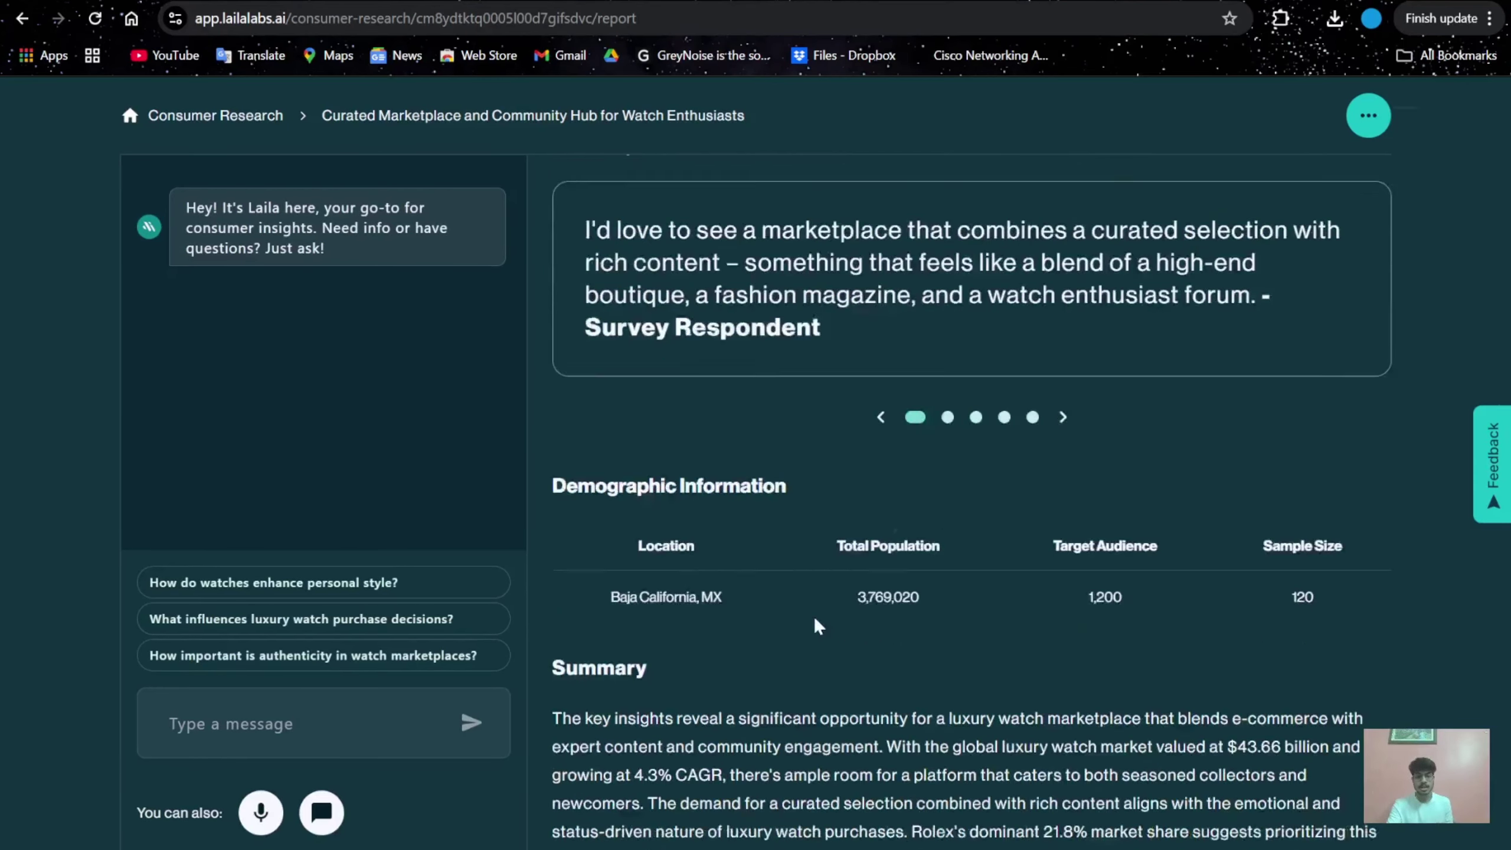
pyautogui.scroll(4, 807, 454)
# - Review the sample responses on understanding the category and expand the Understand Preferences and Needs section
pyautogui.click(765, 183)
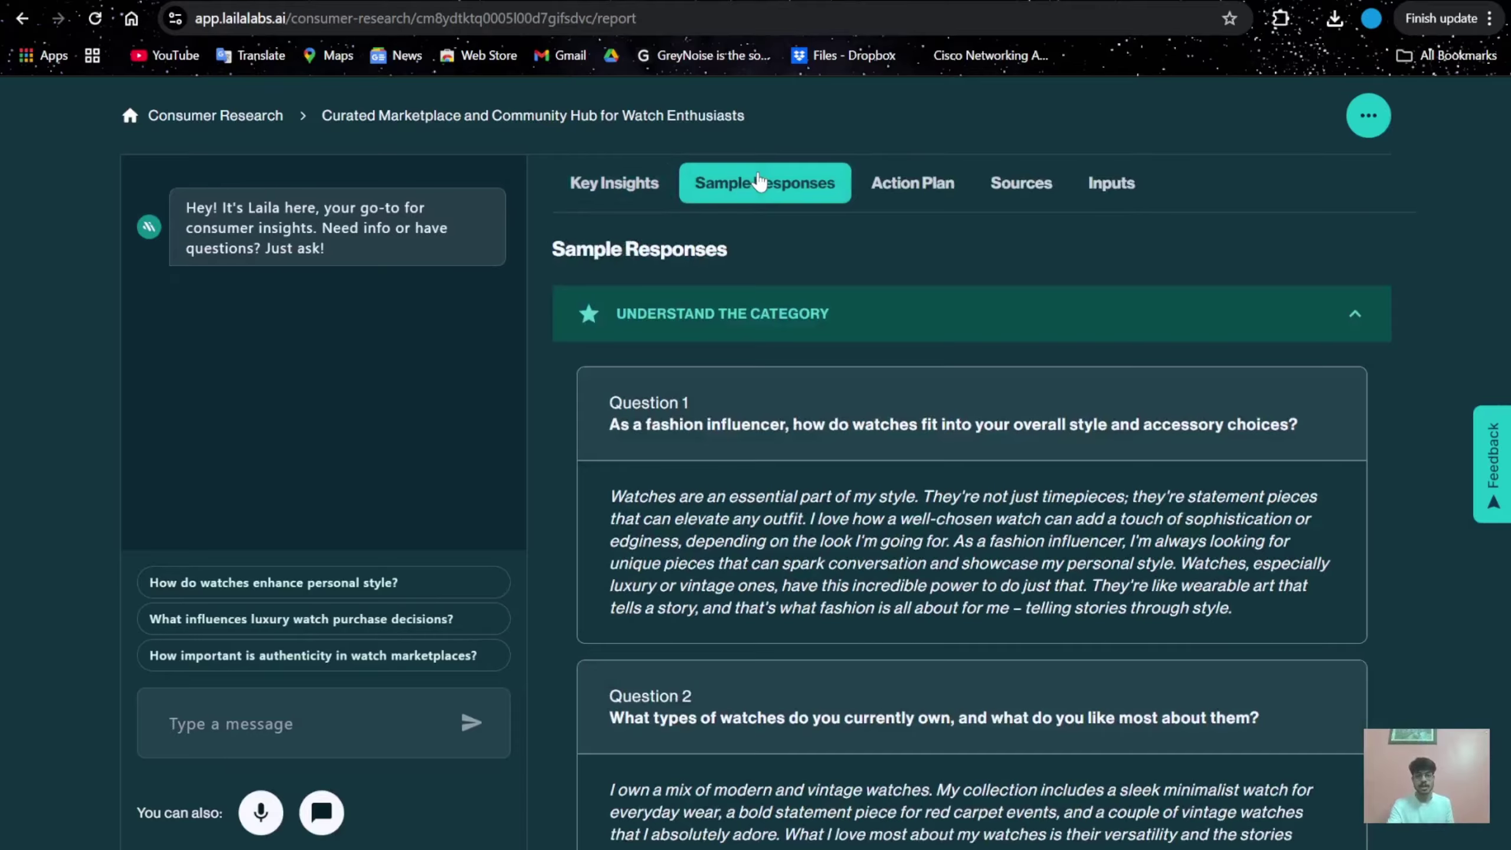
pyautogui.scroll(-12, 806, 666)
pyautogui.click(809, 749)
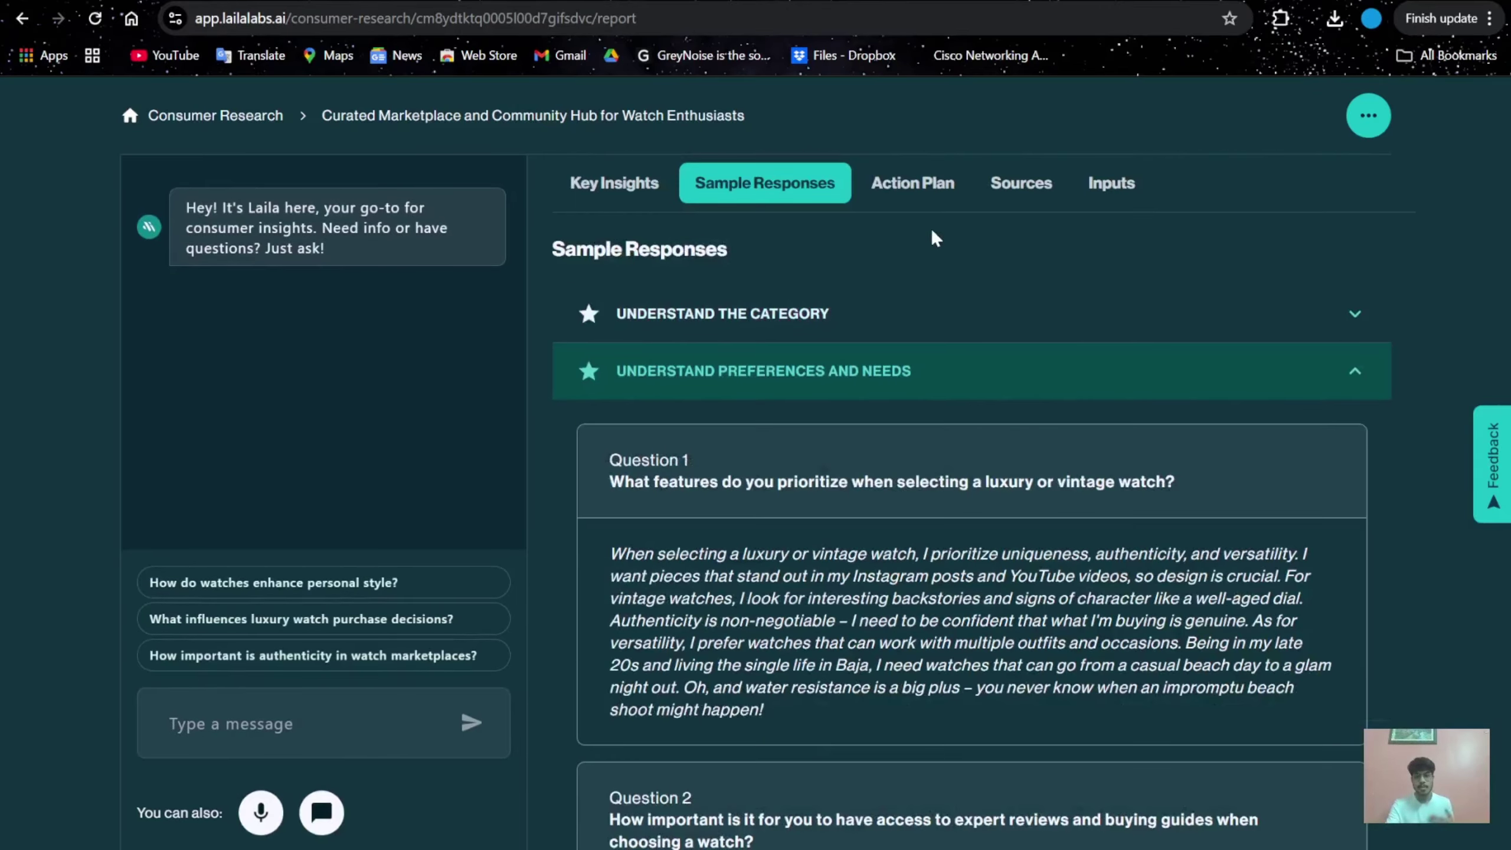
# - Read through the action plan's insights and recommendations down to Insight 5
pyautogui.click(910, 184)
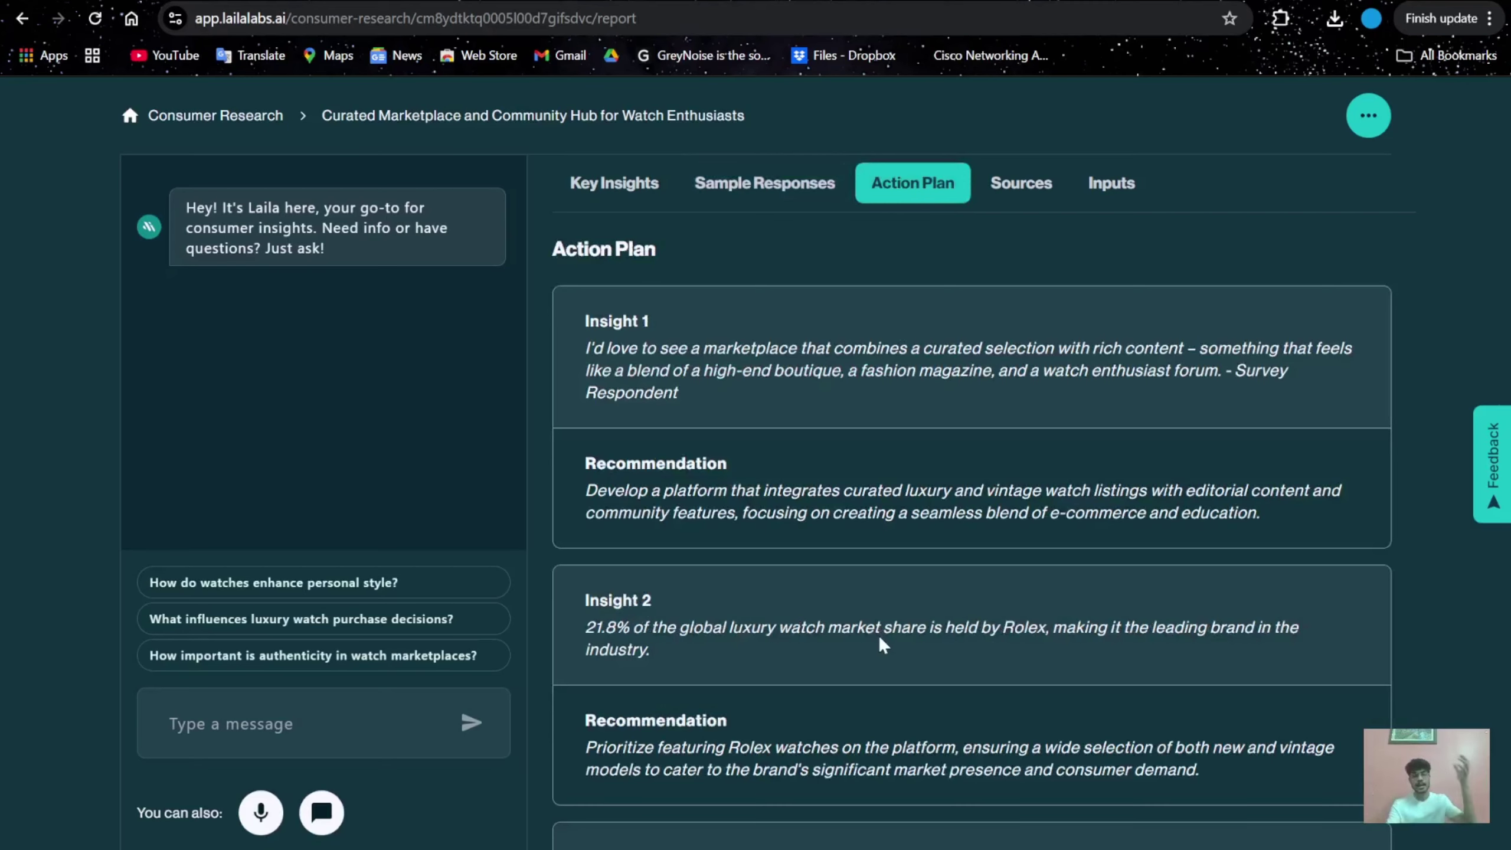
pyautogui.scroll(-8, 880, 638)
pyautogui.scroll(-4, 882, 642)
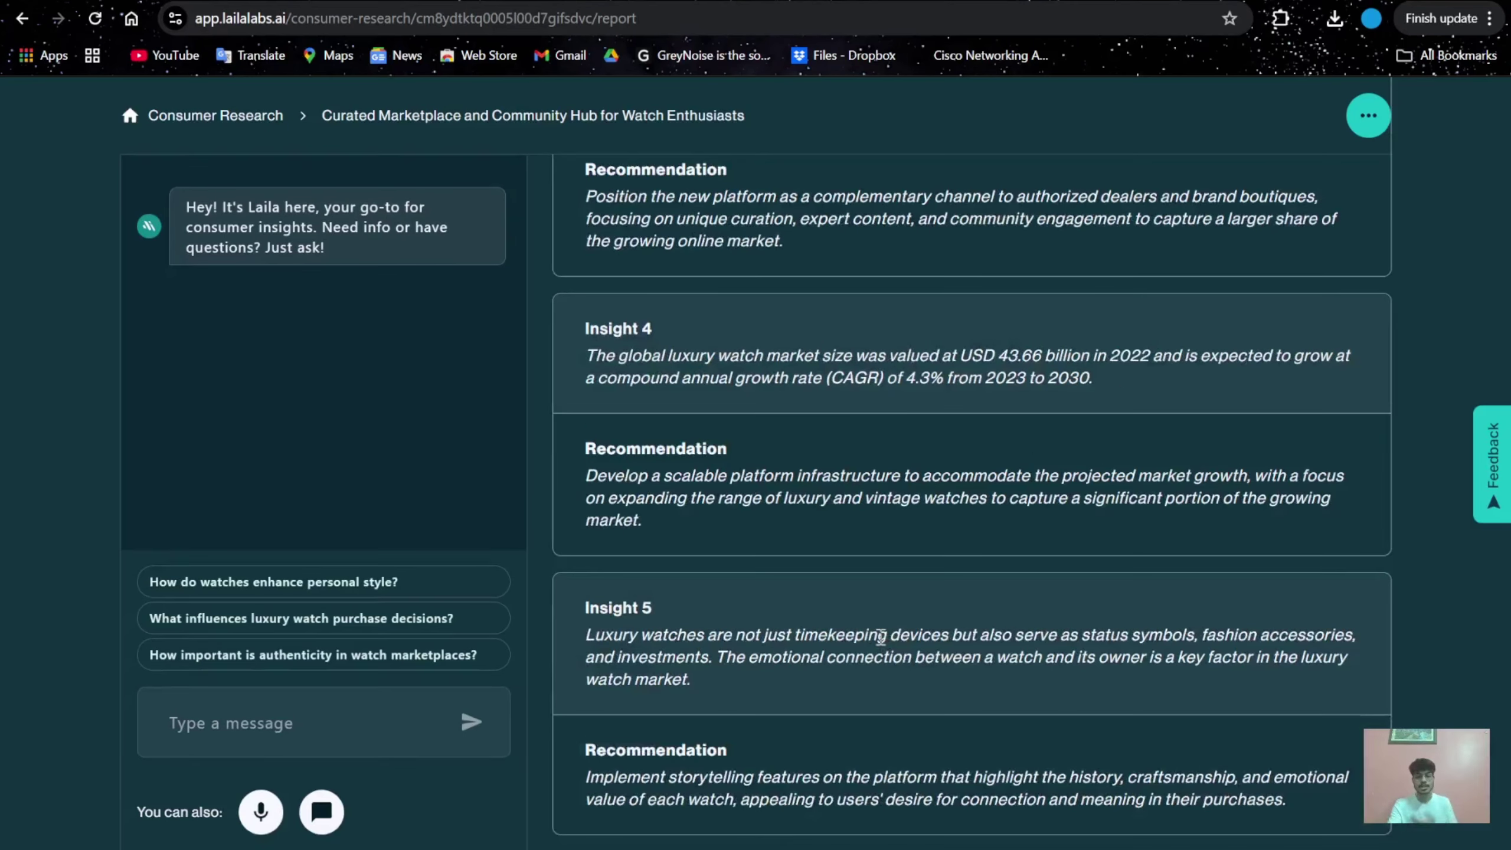
pyautogui.scroll(12, 881, 636)
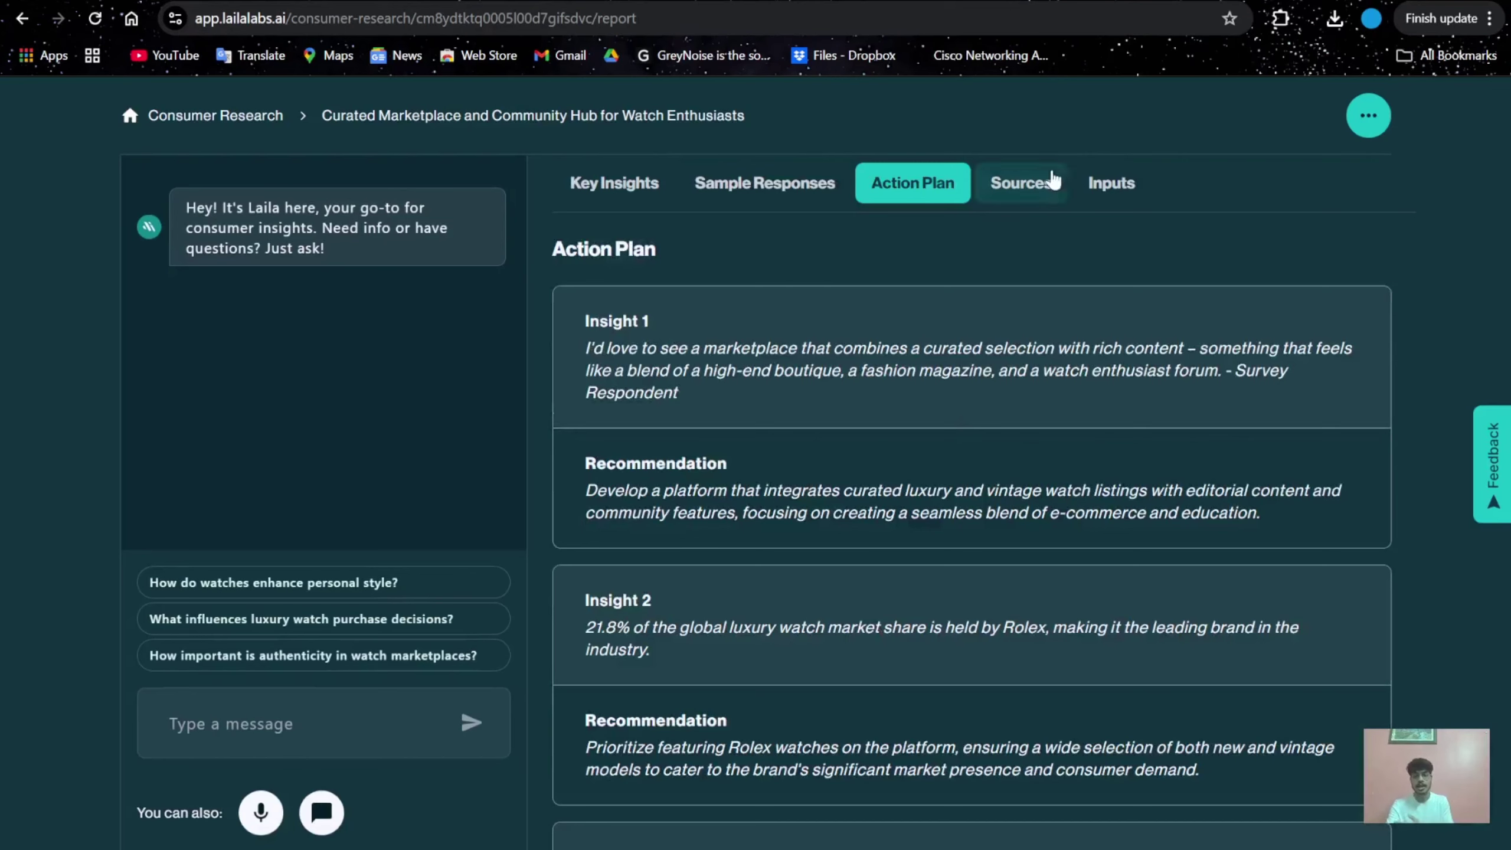
# - Review the demographic and key insights sources, plus the research inputs with objective and target audience
pyautogui.click(1050, 186)
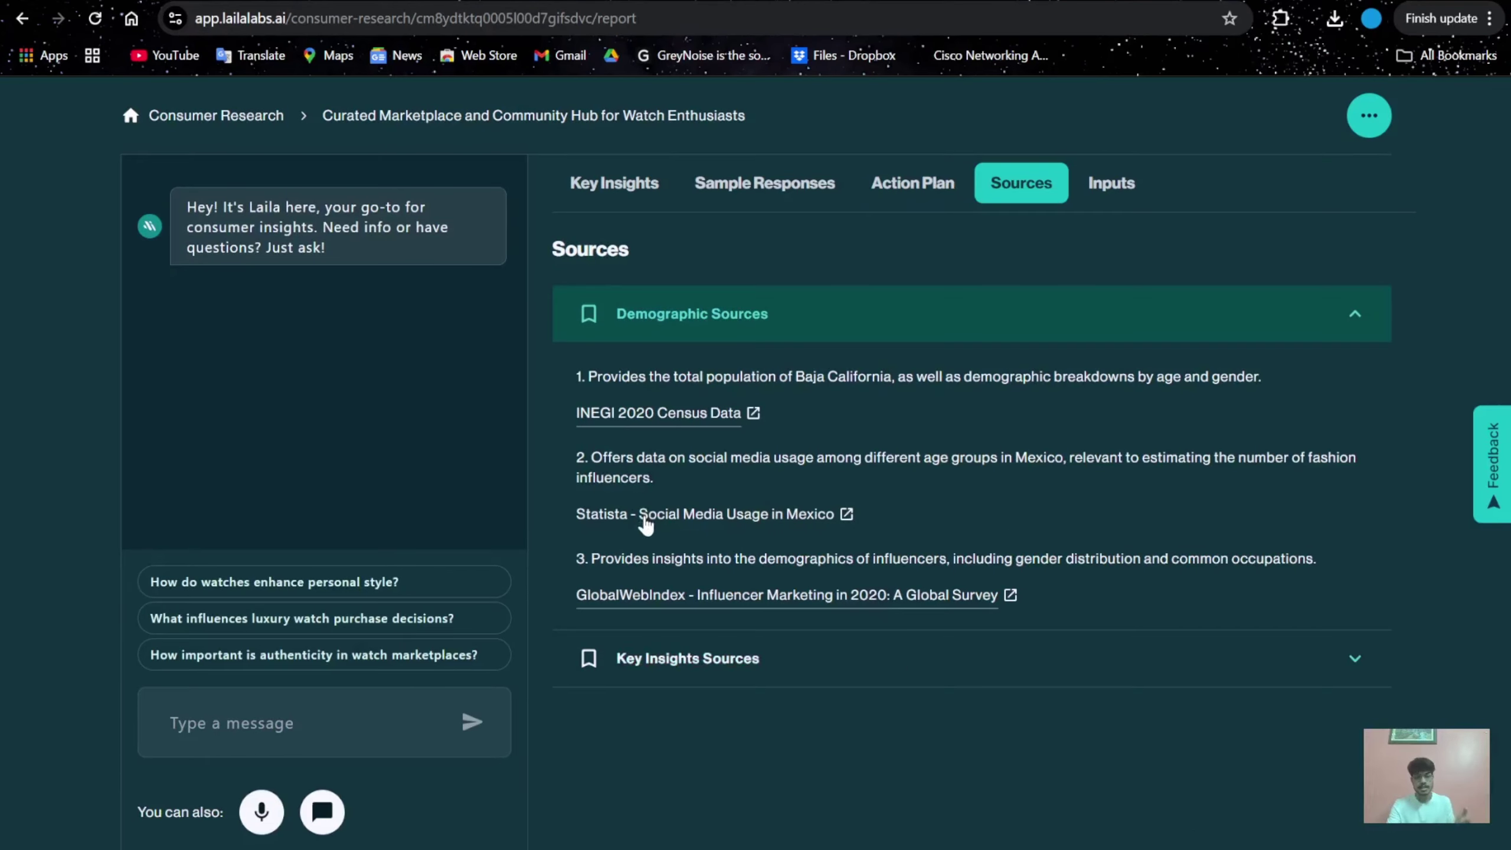
pyautogui.click(1304, 677)
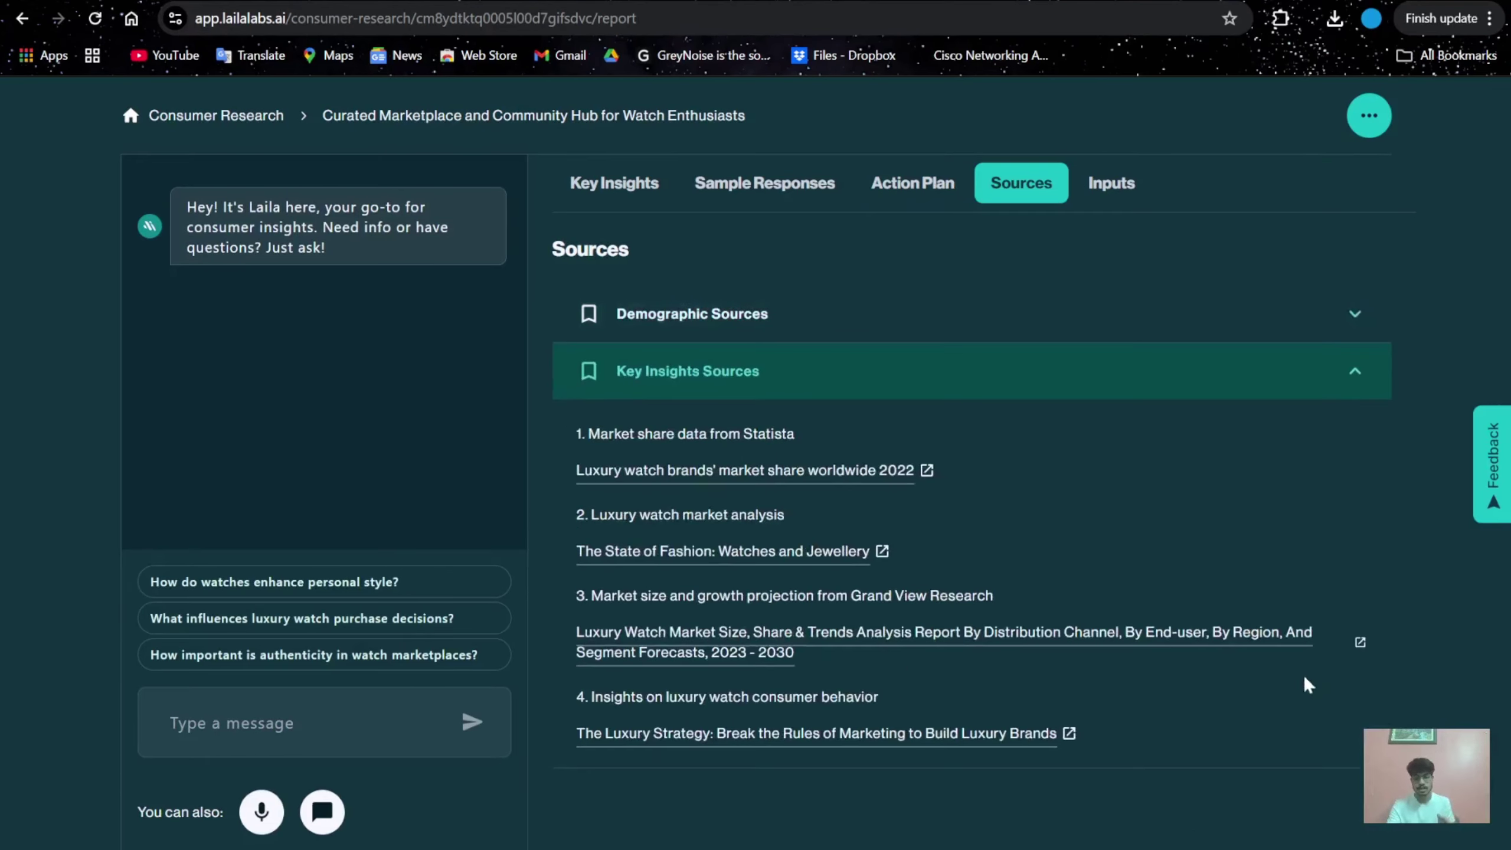
pyautogui.click(1111, 183)
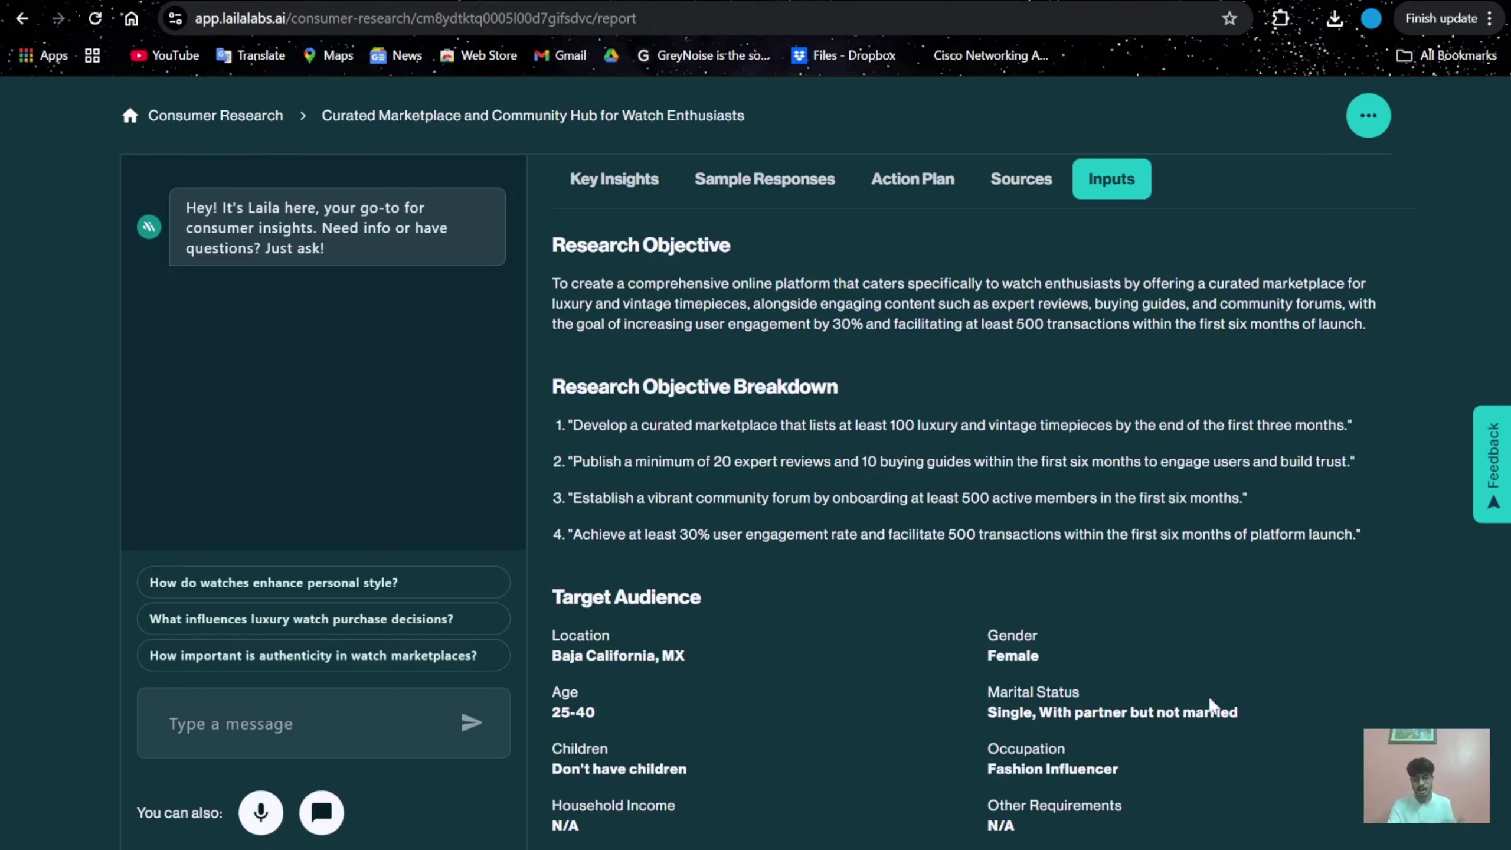
pyautogui.scroll(1, 835, 619)
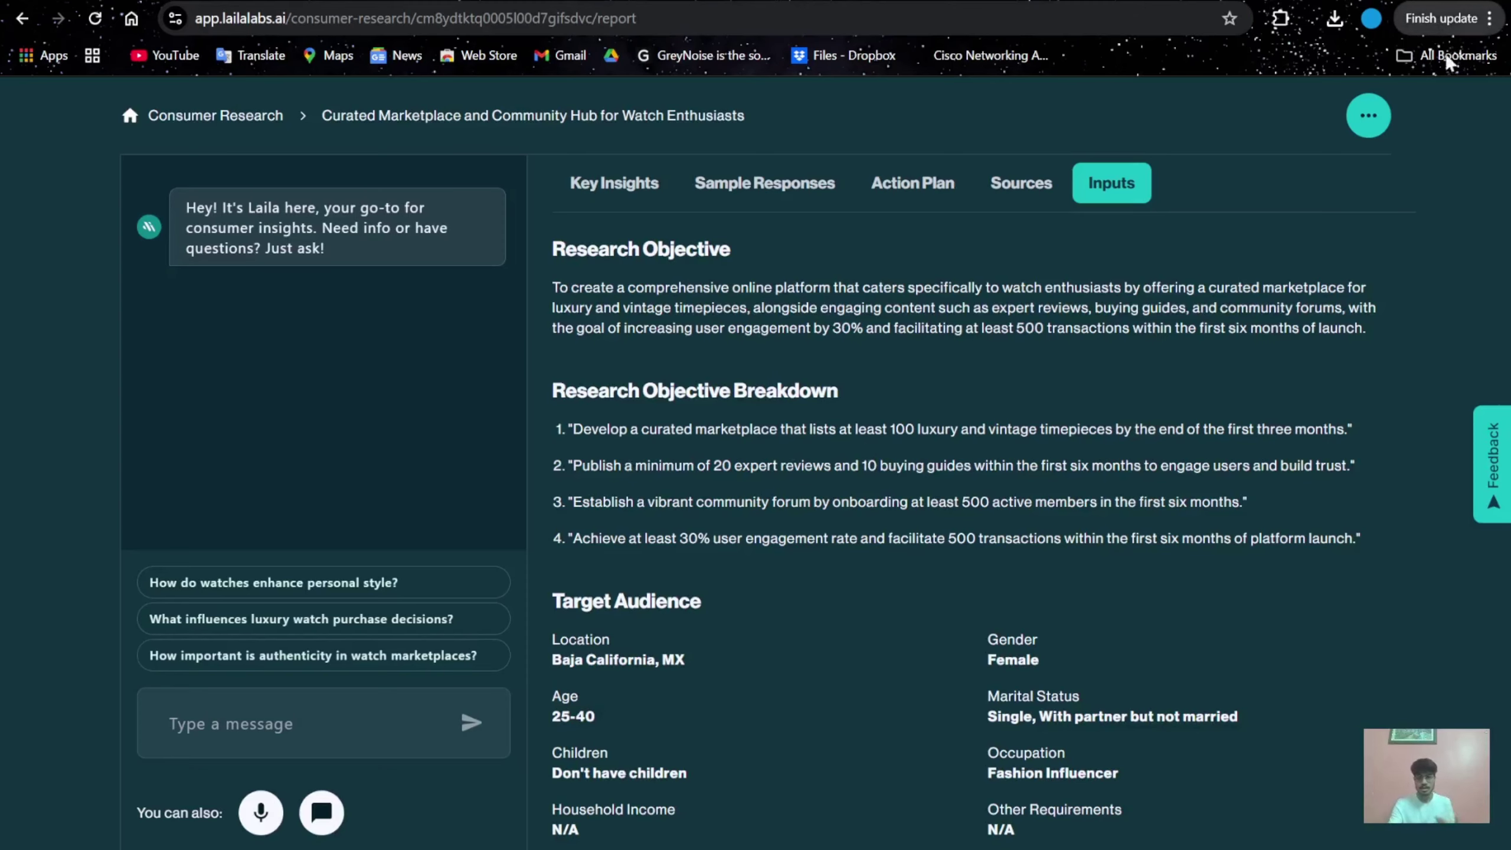
# - Start a market research project from this consumer research report and run it with the prefilled objective
pyautogui.click(1367, 117)
pyautogui.click(1282, 223)
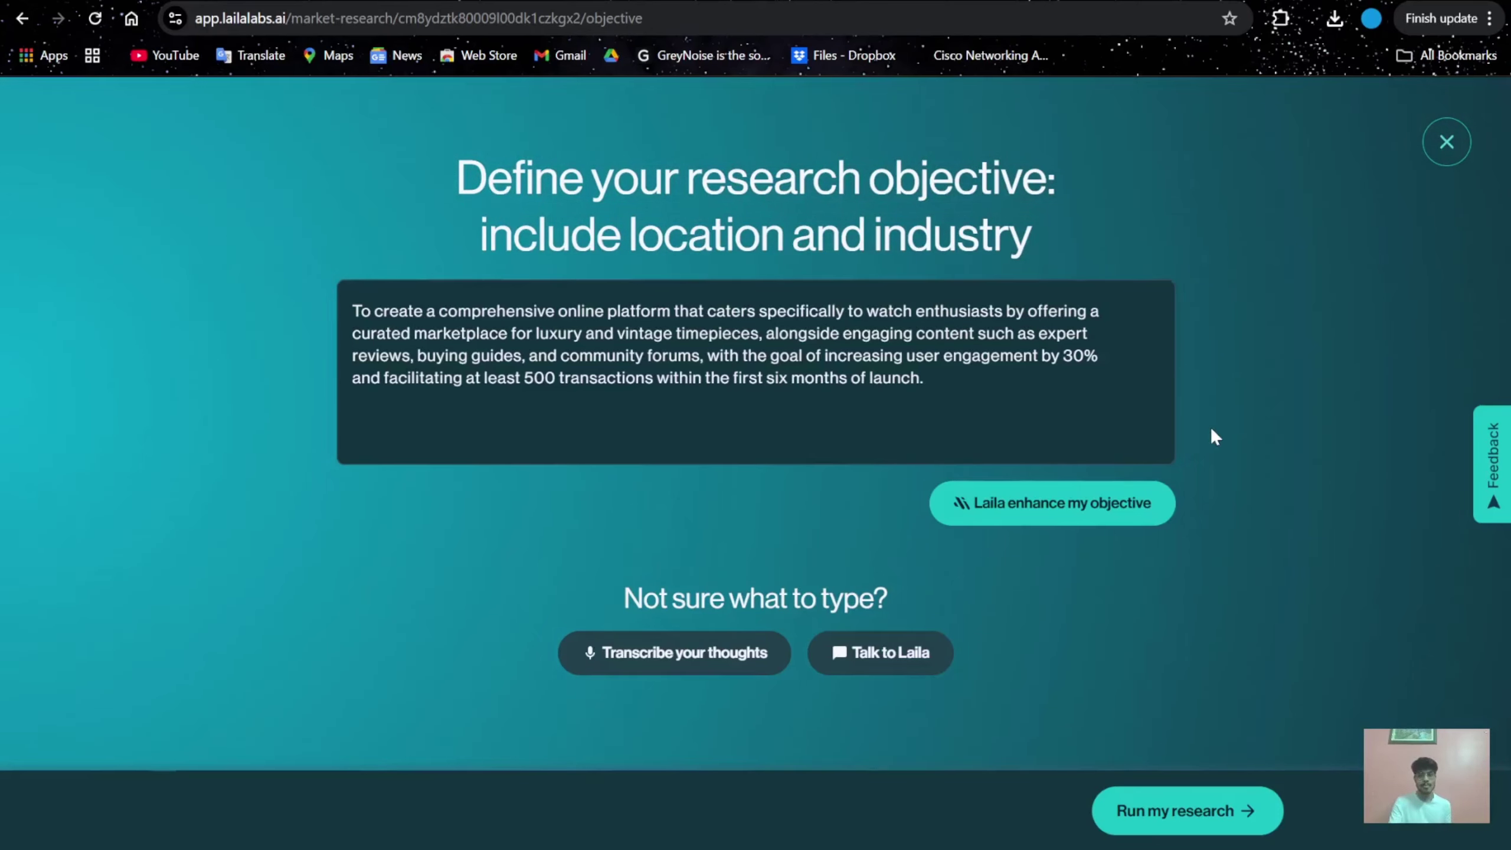
pyautogui.click(1190, 810)
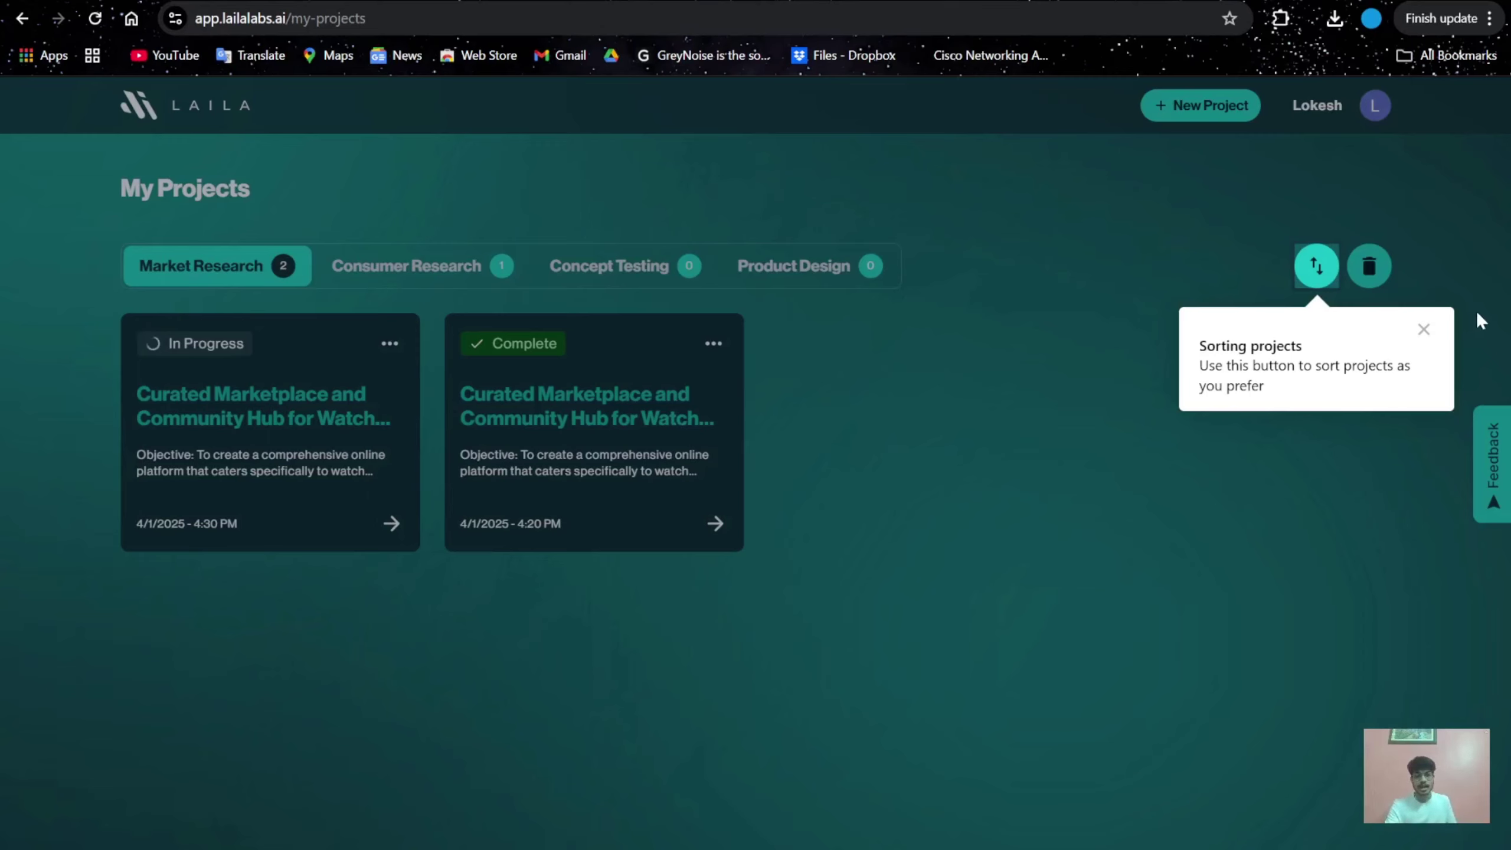
# - Dismiss the sorting tip and delete the in-progress market research project
pyautogui.click(1424, 330)
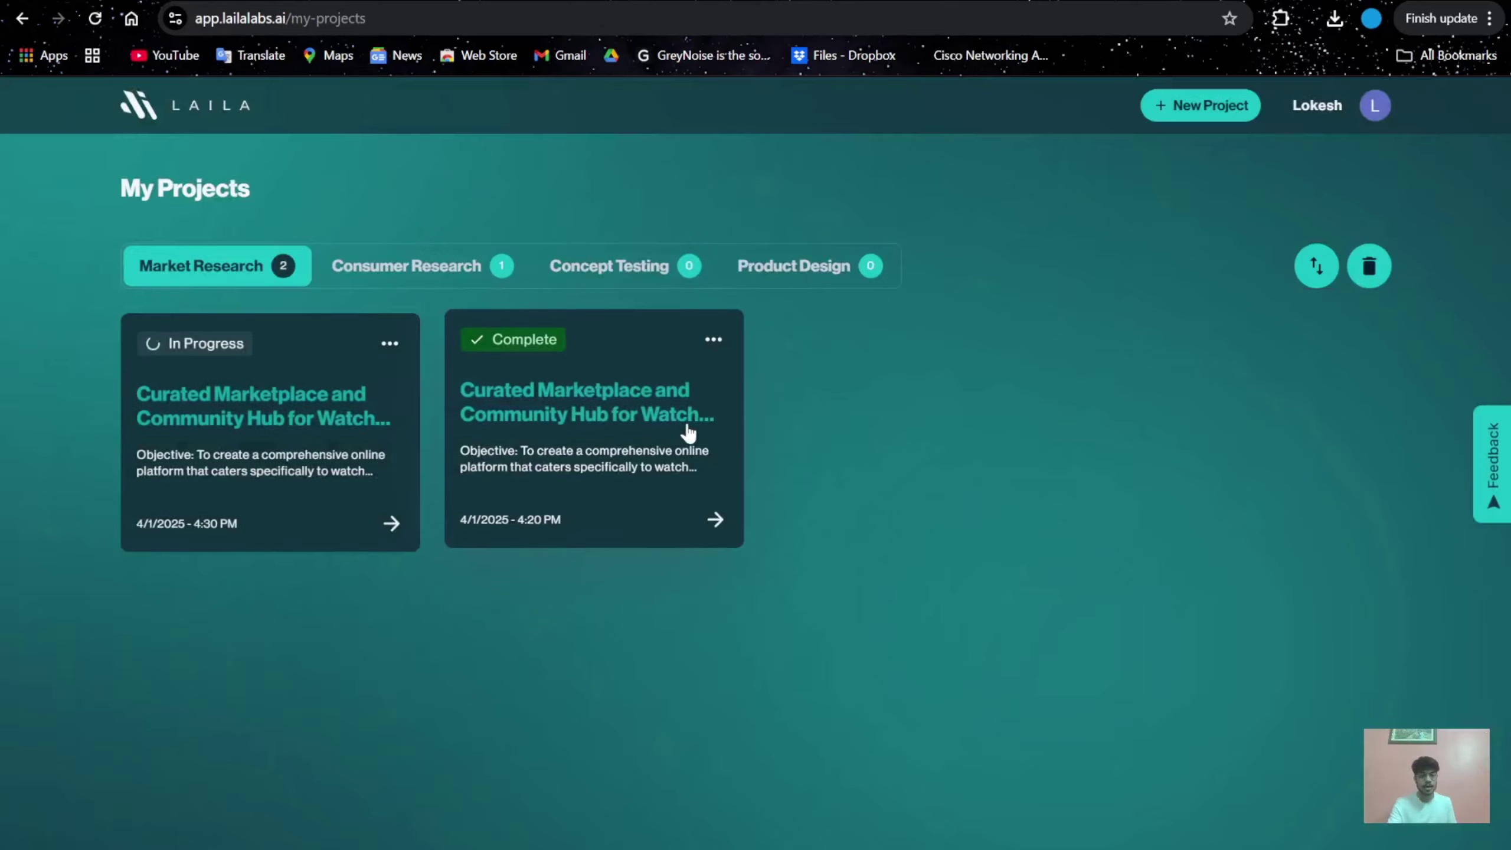
pyautogui.click(390, 344)
pyautogui.click(316, 446)
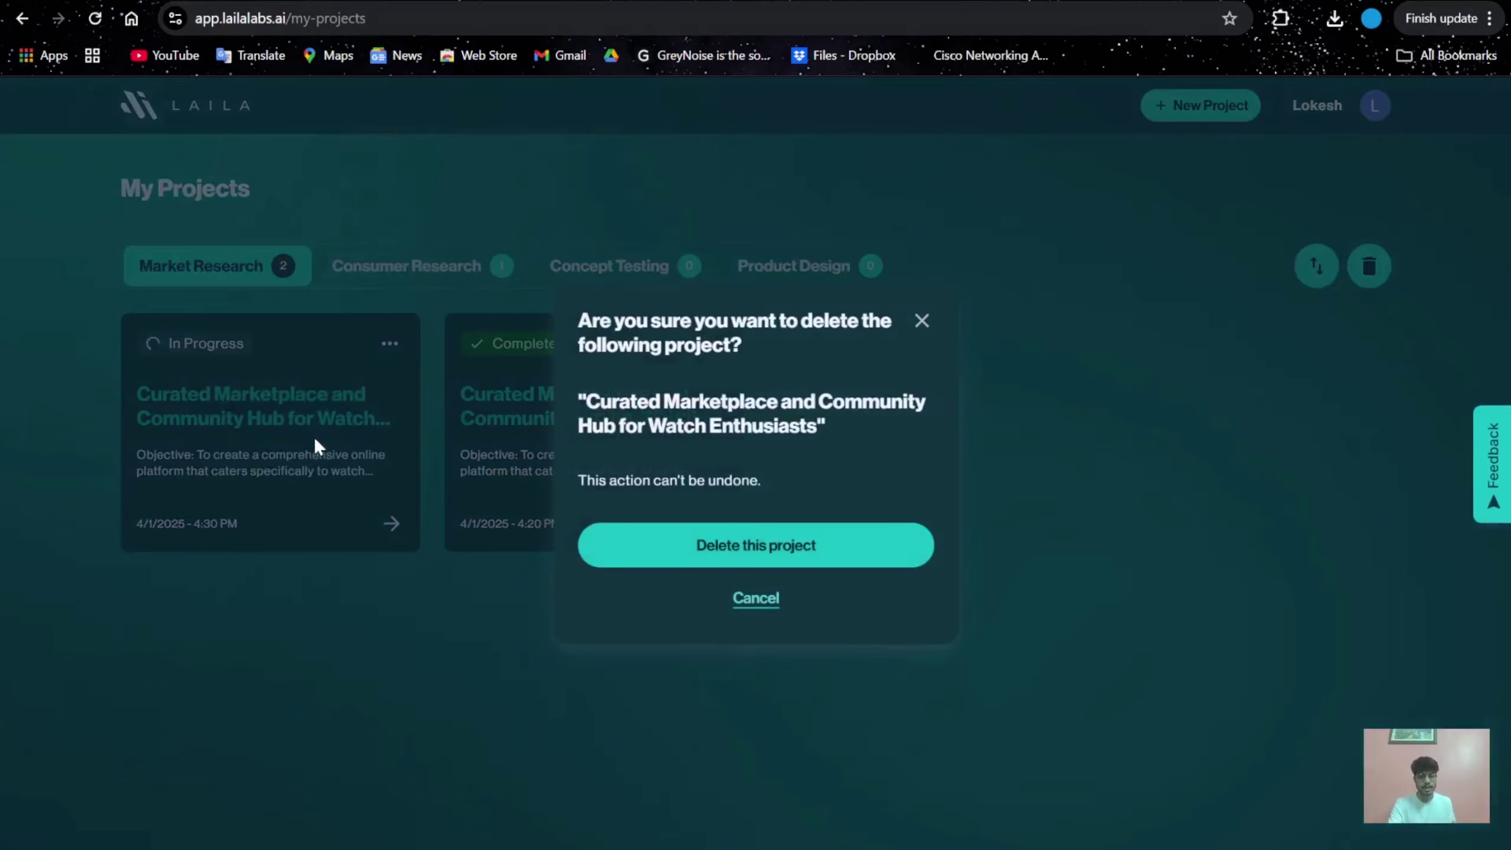
pyautogui.click(881, 549)
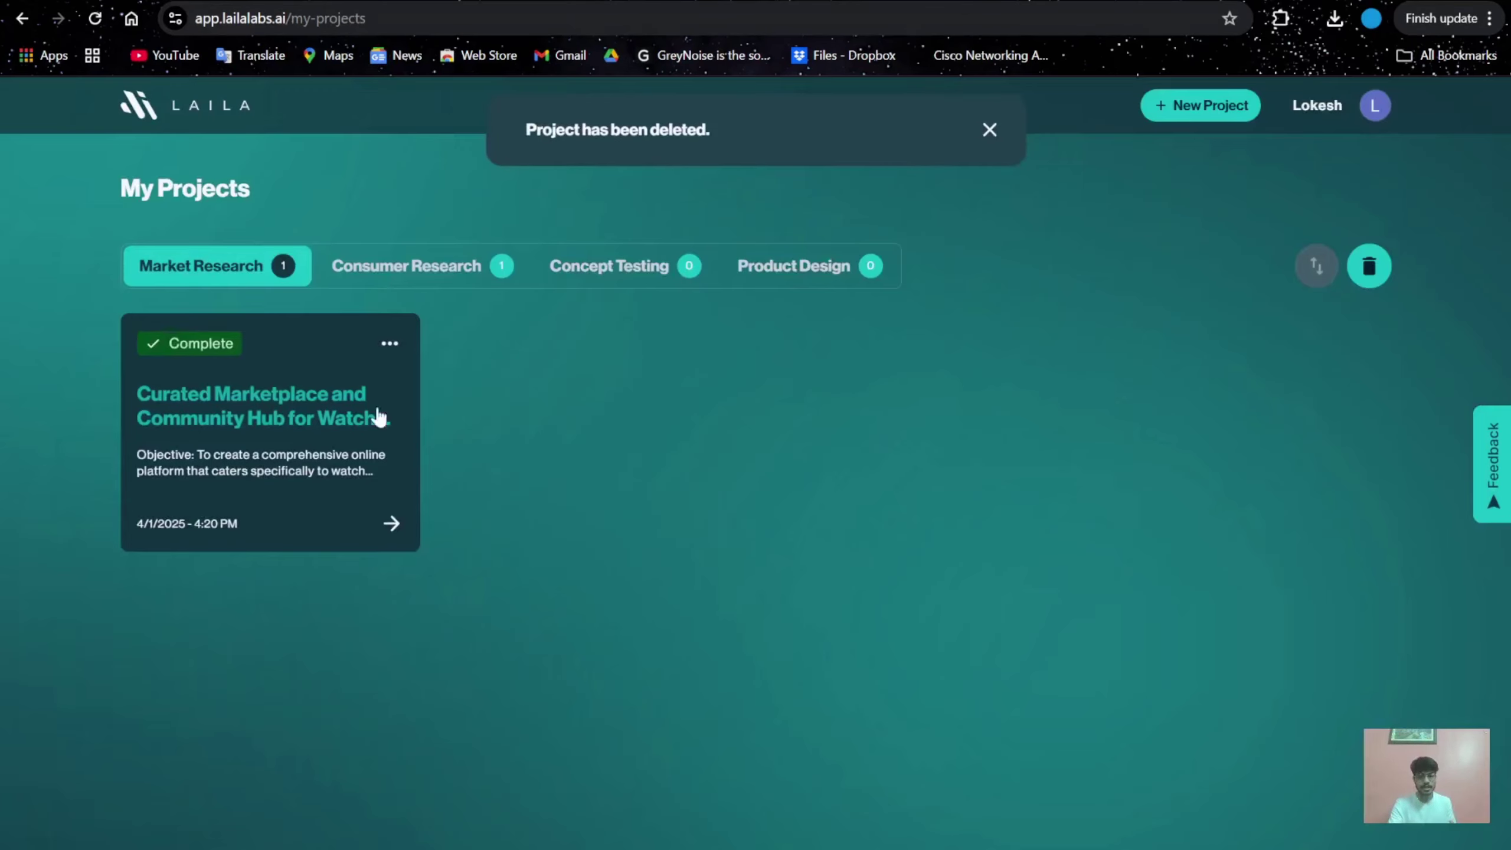
# - Open the completed consumer research project and download its report
pyautogui.click(462, 281)
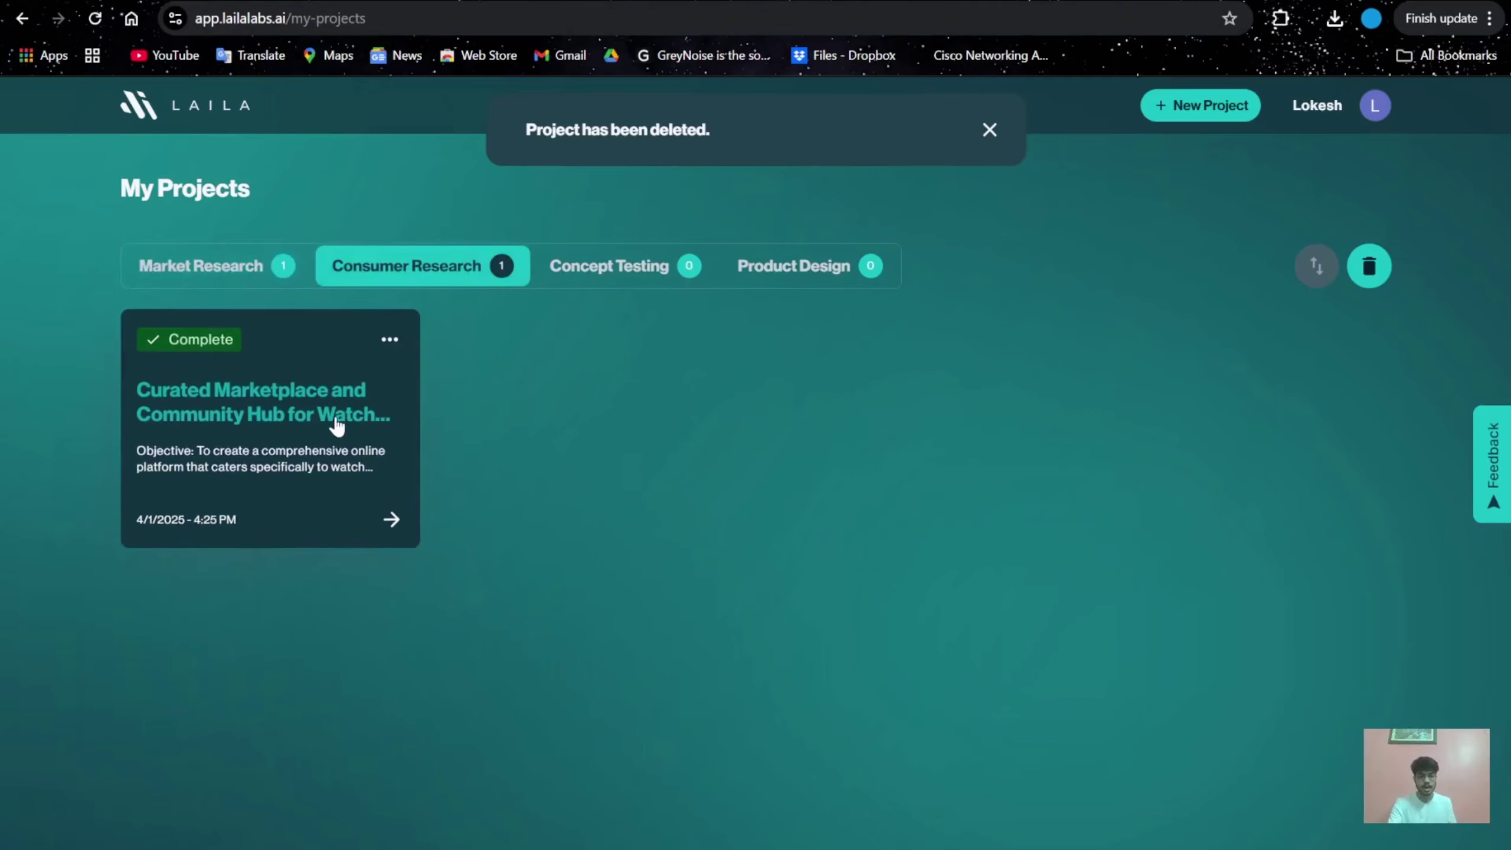
pyautogui.click(378, 422)
pyautogui.click(1368, 116)
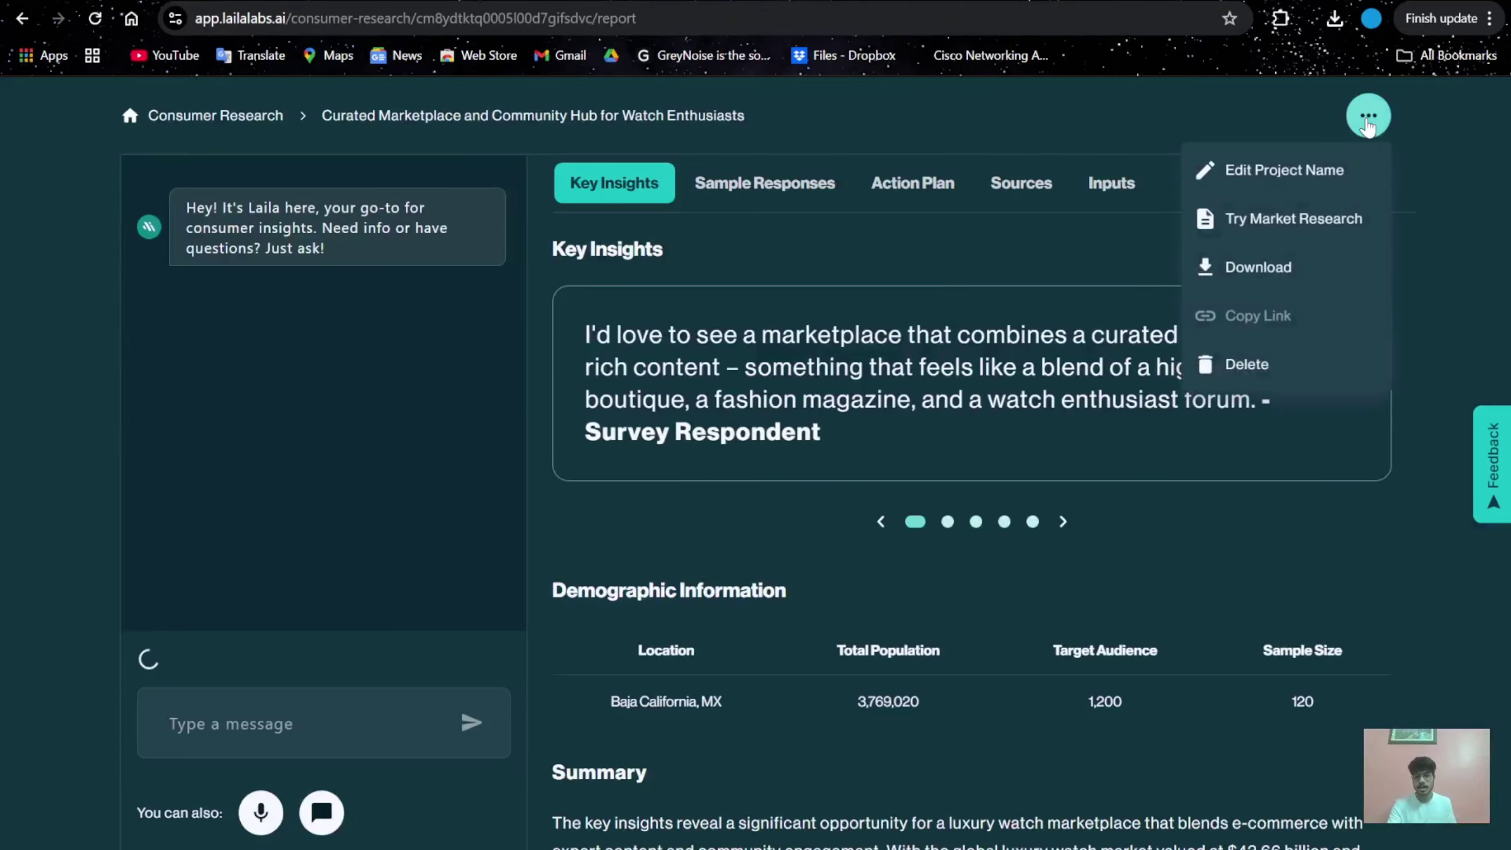
pyautogui.click(1301, 265)
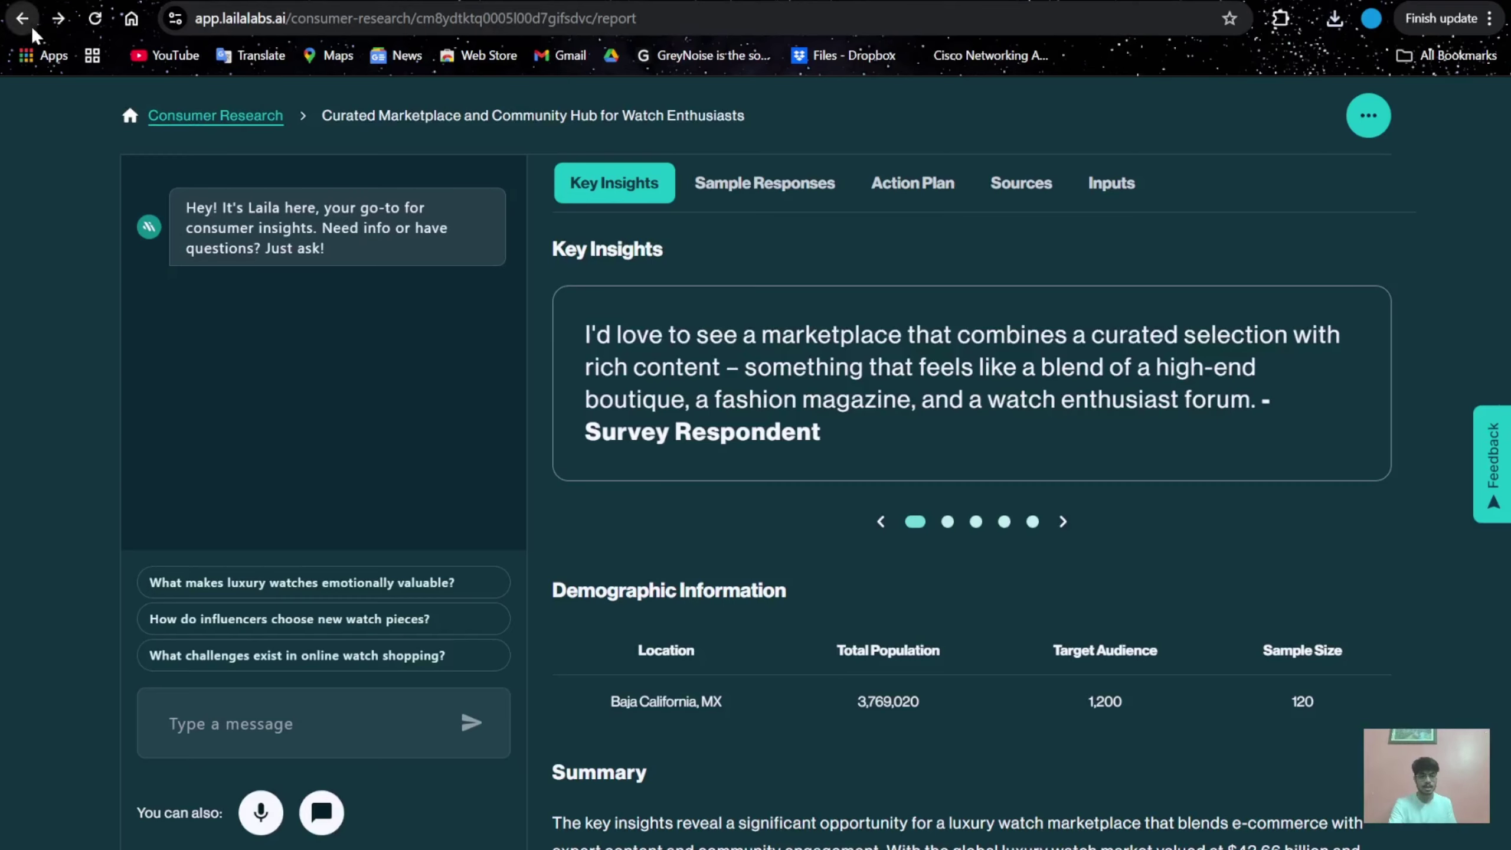
# - Create a new concept testing project from the projects overview and close it as a draft with no objective entered
pyautogui.click(35, 88)
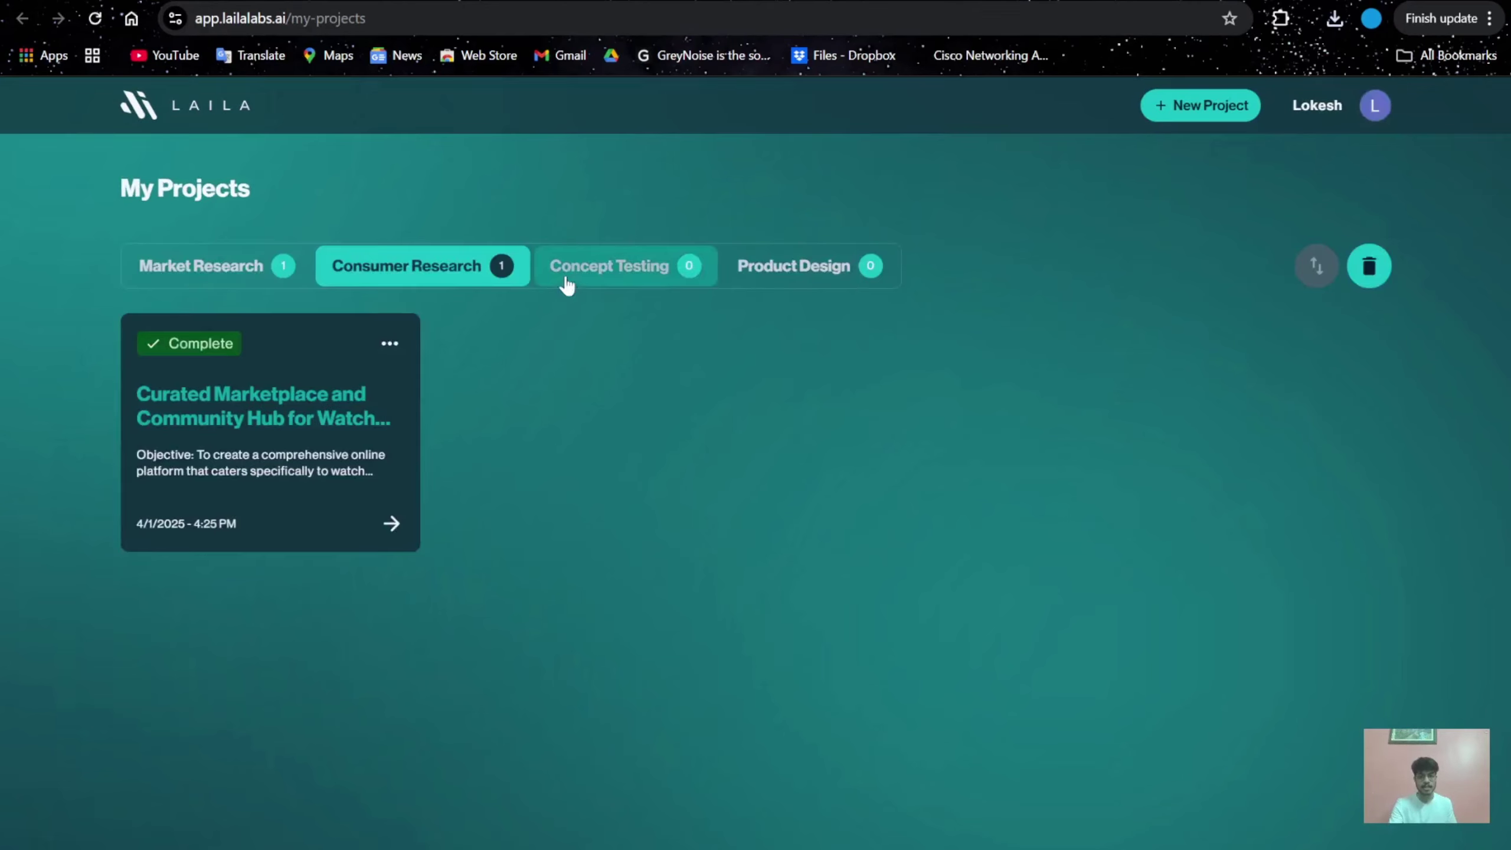
pyautogui.click(656, 265)
pyautogui.click(768, 480)
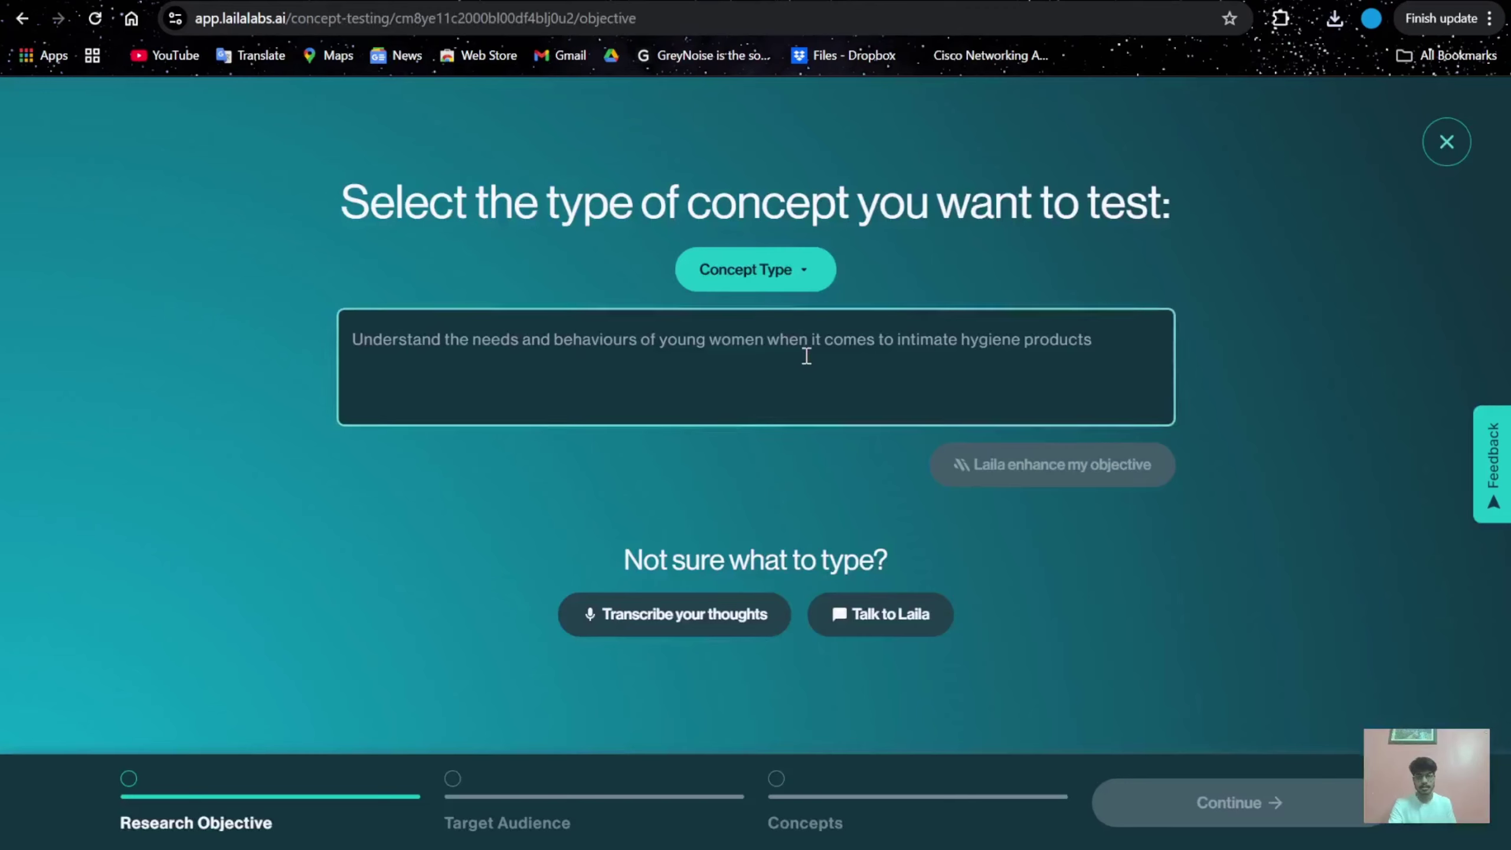
pyautogui.click(807, 356)
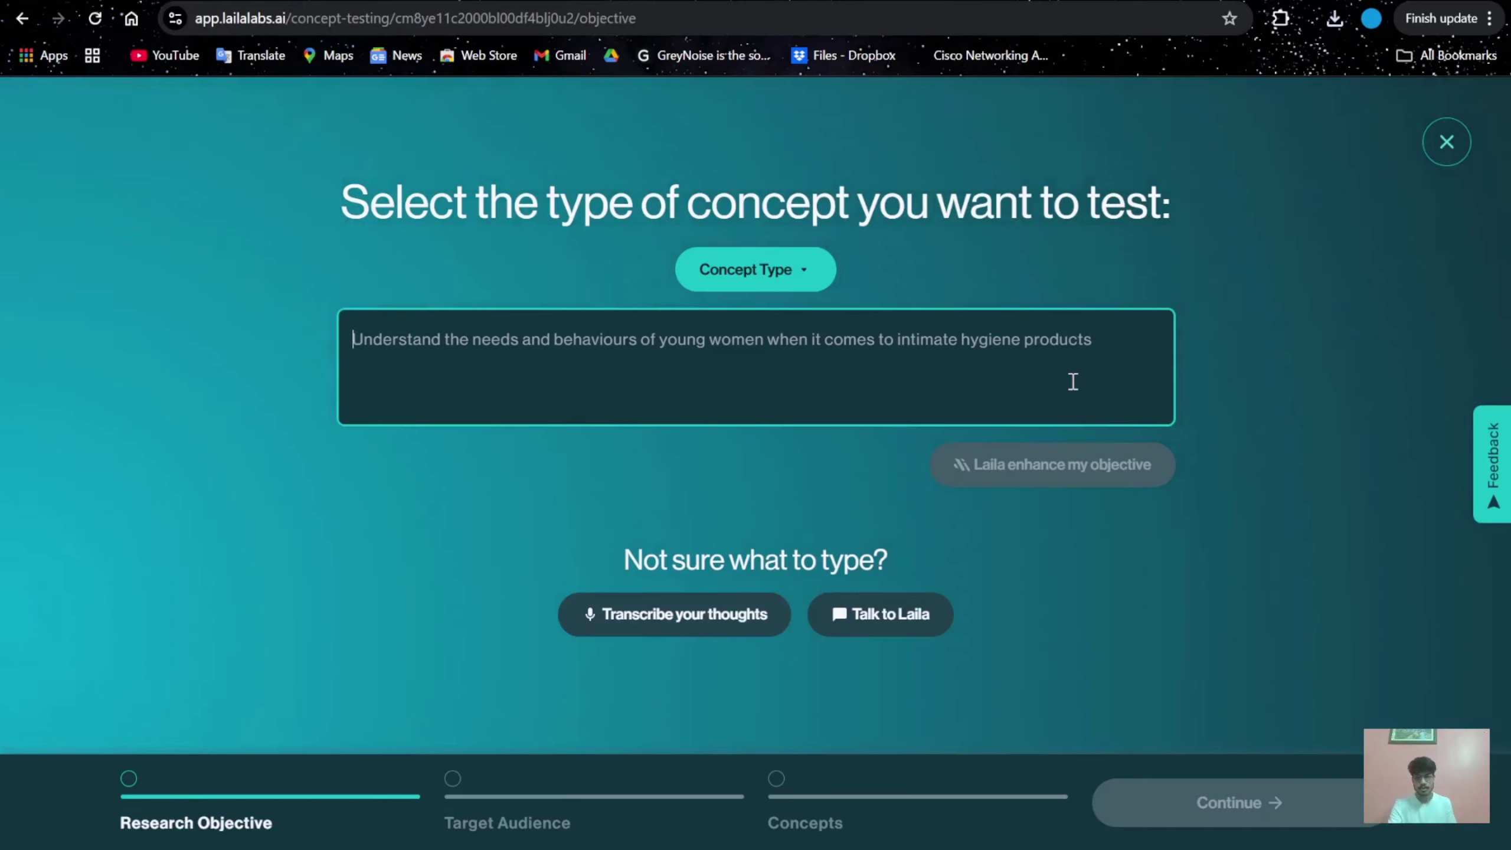
pyautogui.click(1447, 142)
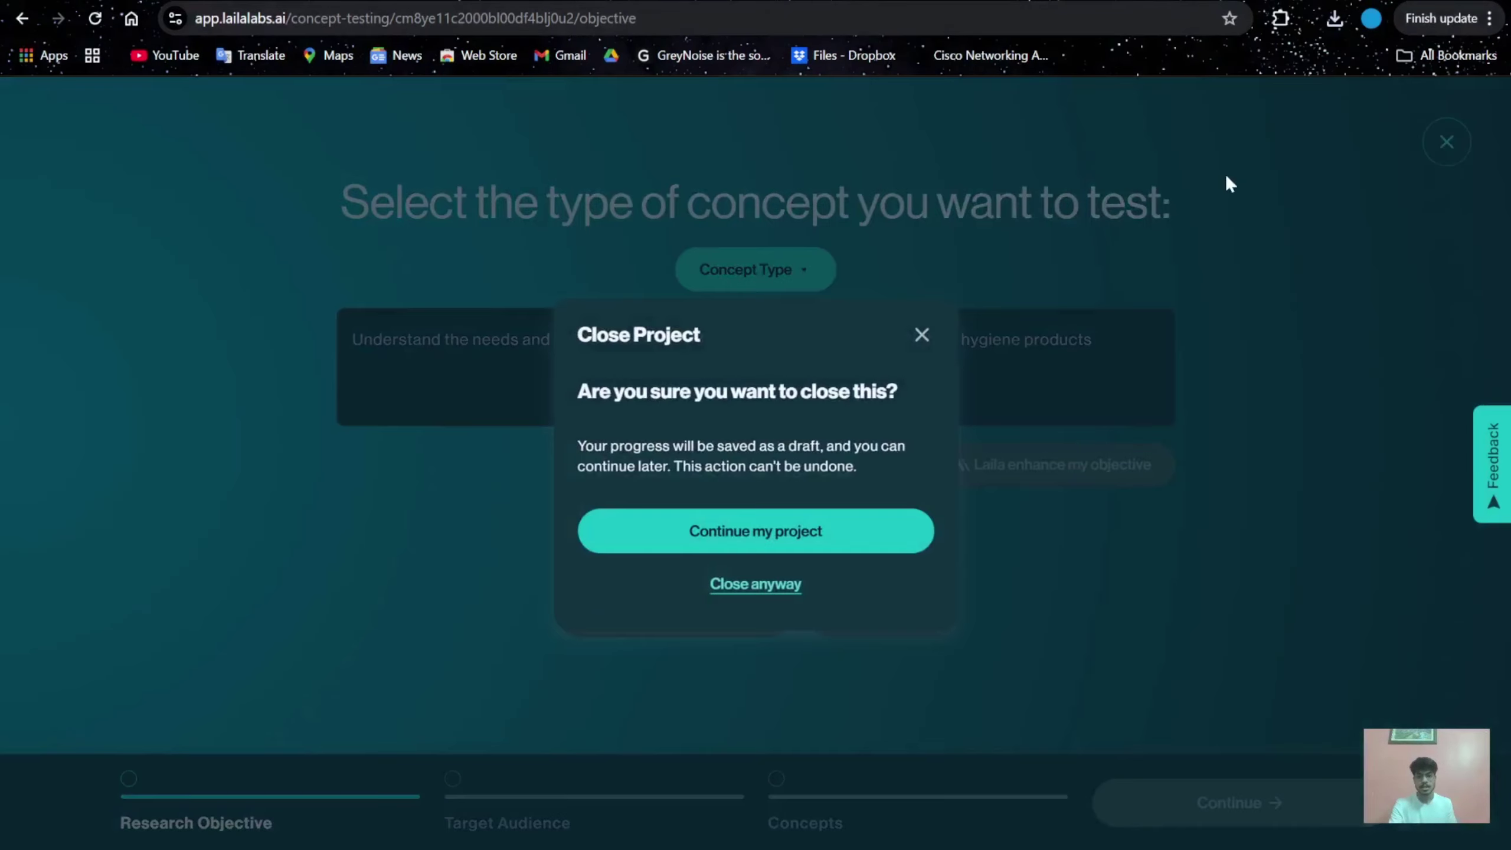
pyautogui.click(753, 587)
# - Start a consumer research project from the completed market research report and copy its prefilled research objective text
pyautogui.click(268, 276)
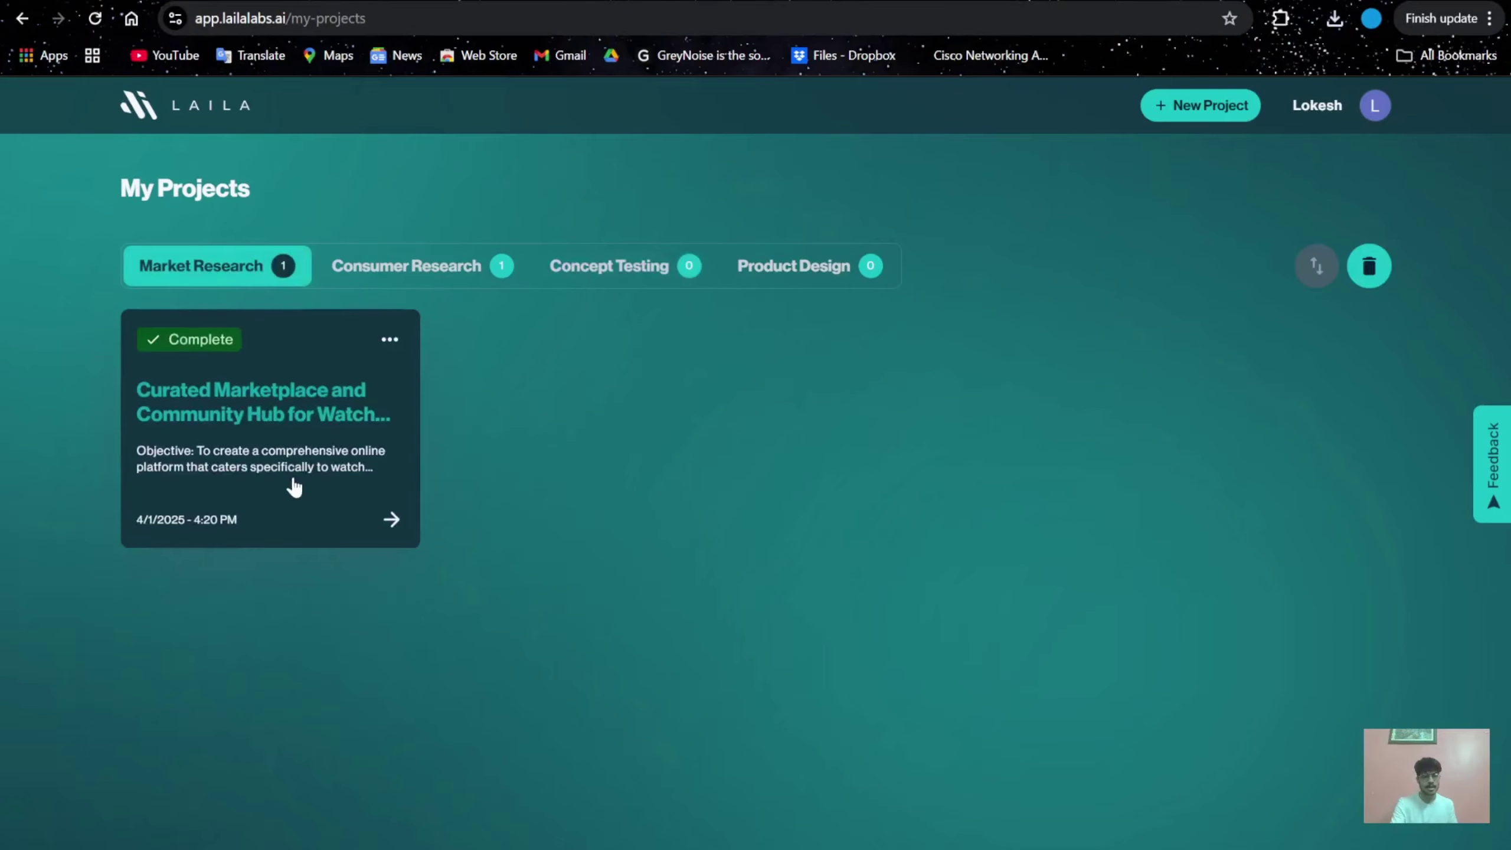
pyautogui.click(321, 393)
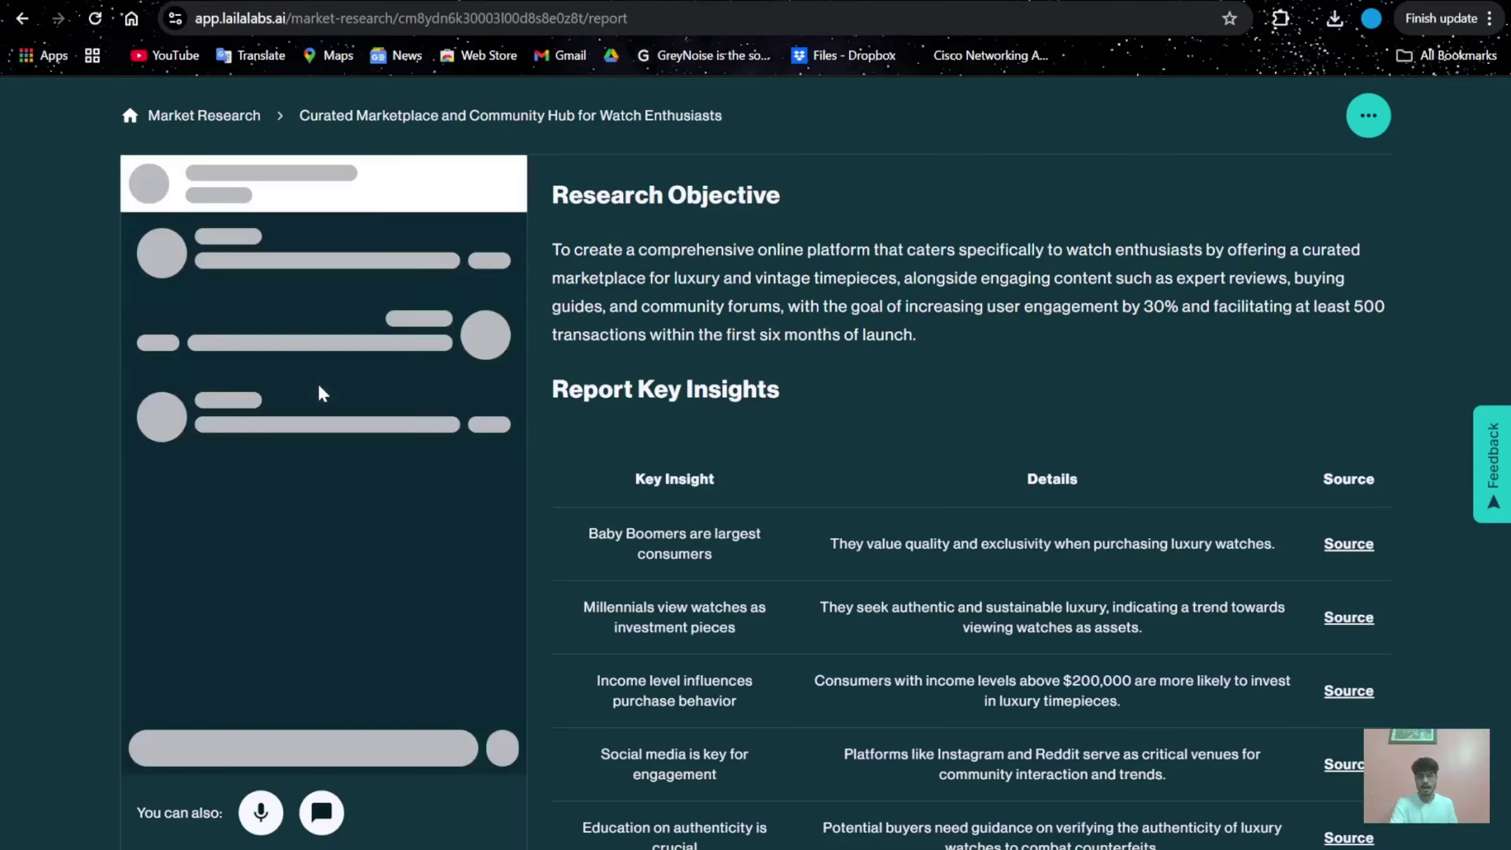
pyautogui.click(1362, 122)
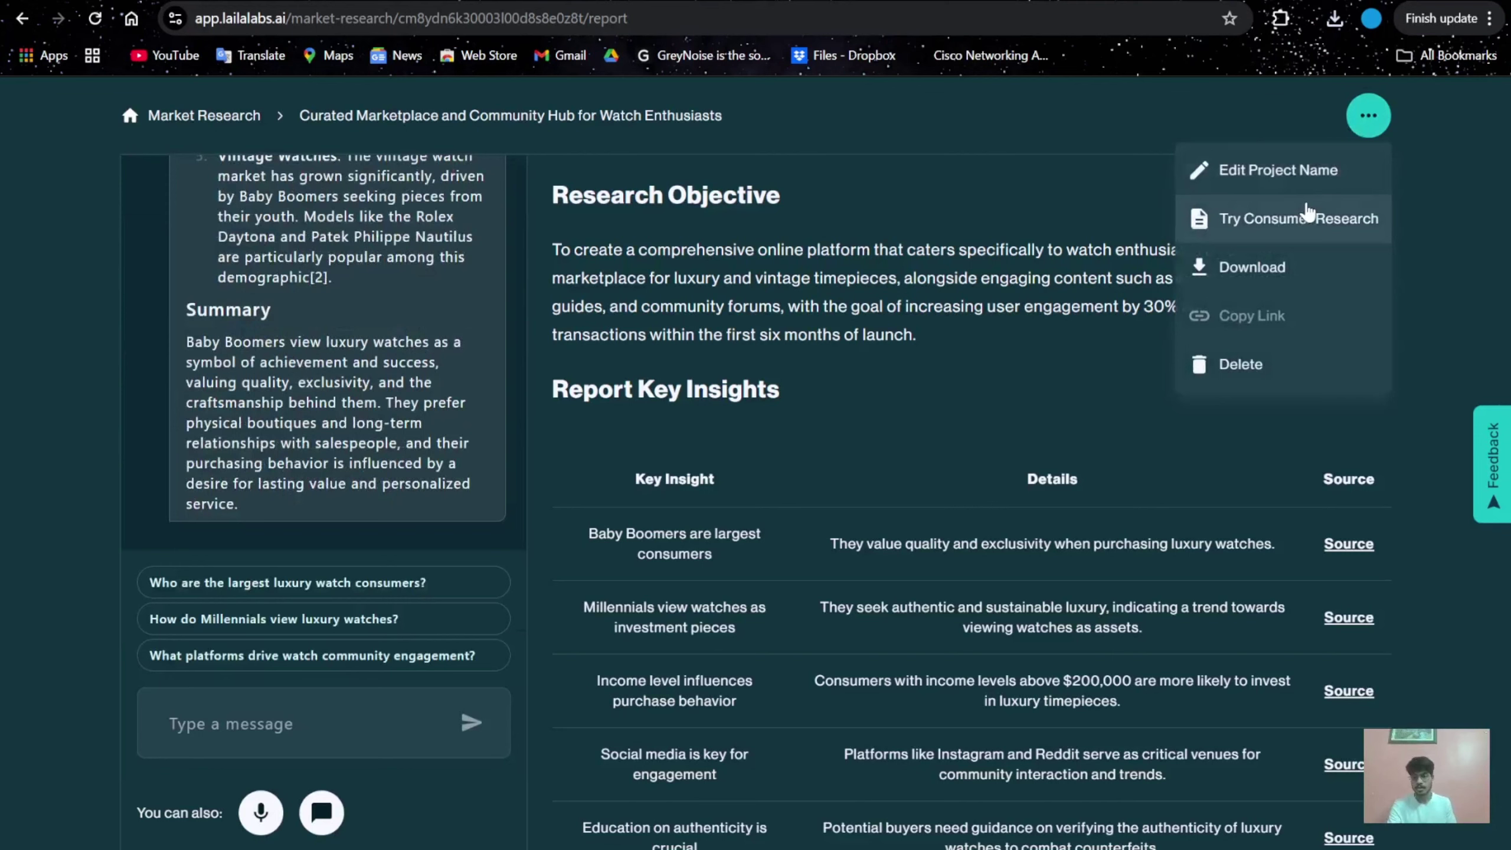
pyautogui.click(1307, 206)
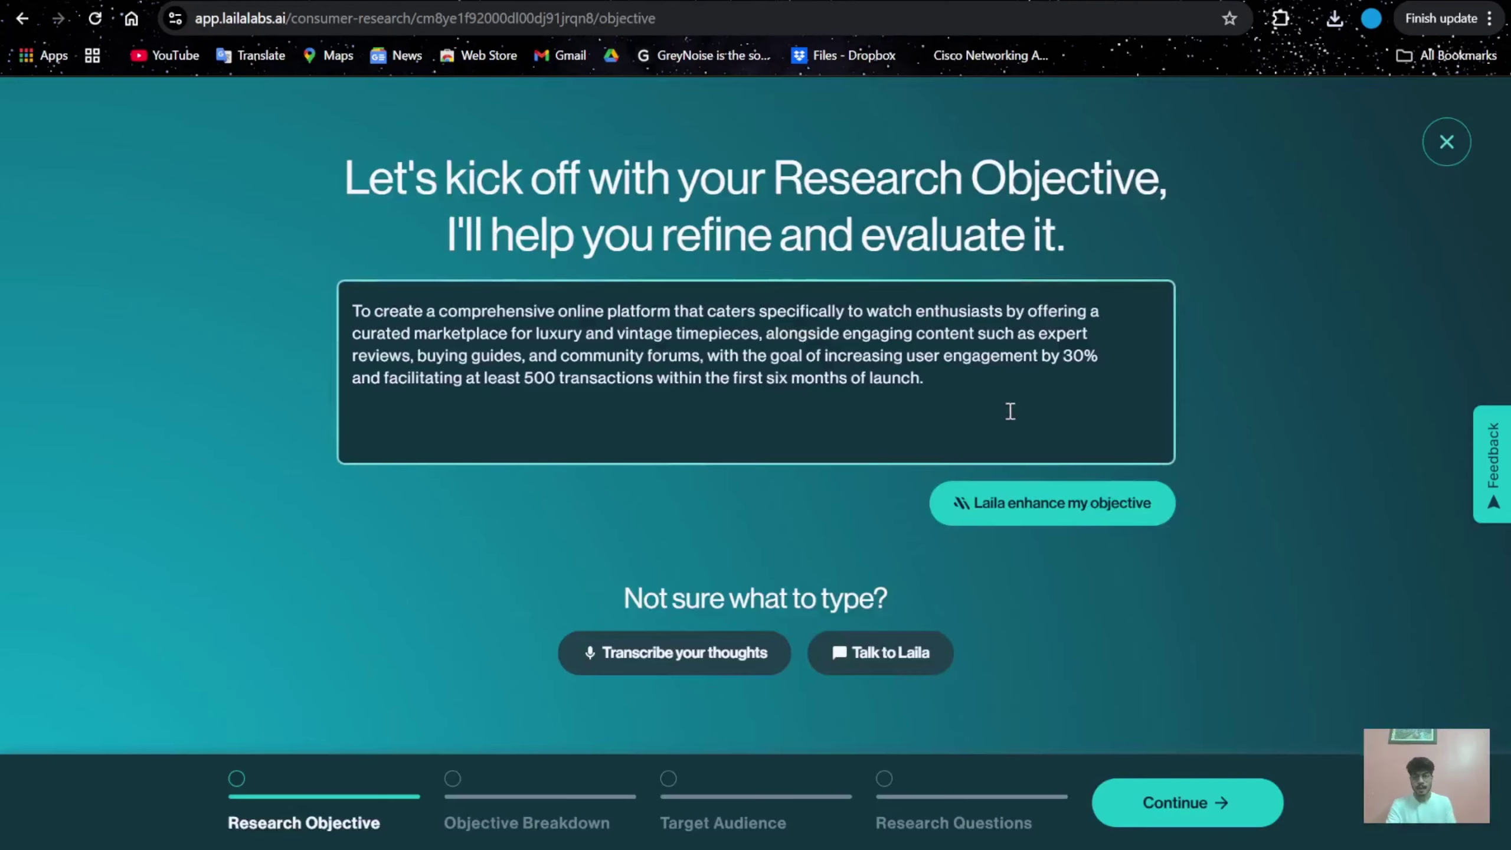
pyautogui.moveTo(951, 399); pyautogui.dragTo(338, 271)
pyautogui.hotkey('ctrl', 'c')
pyautogui.click(873, 472)
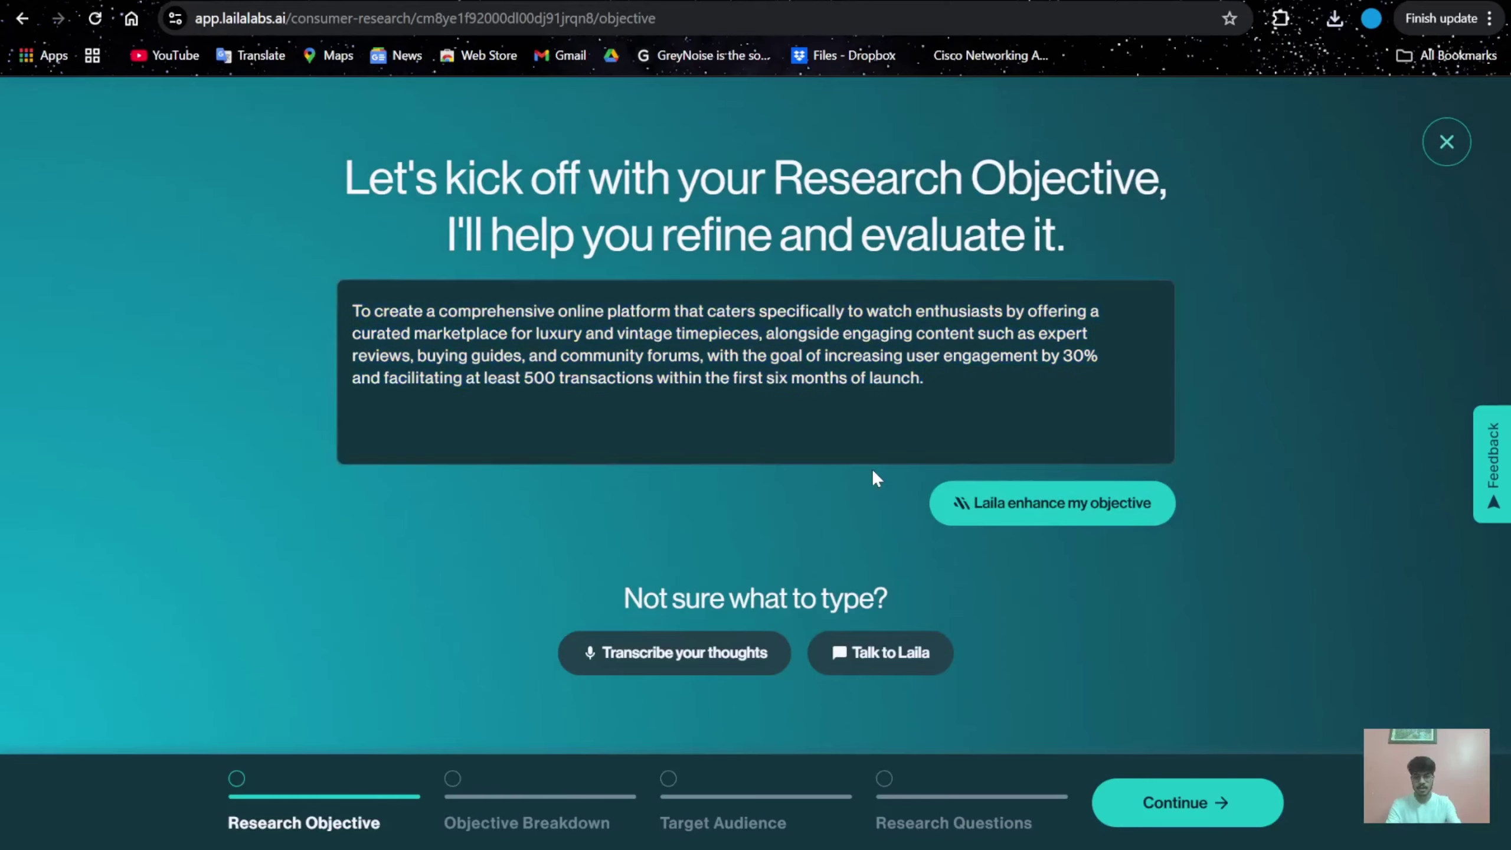
# - Close the newly started consumer research project and delete its draft
pyautogui.click(1445, 146)
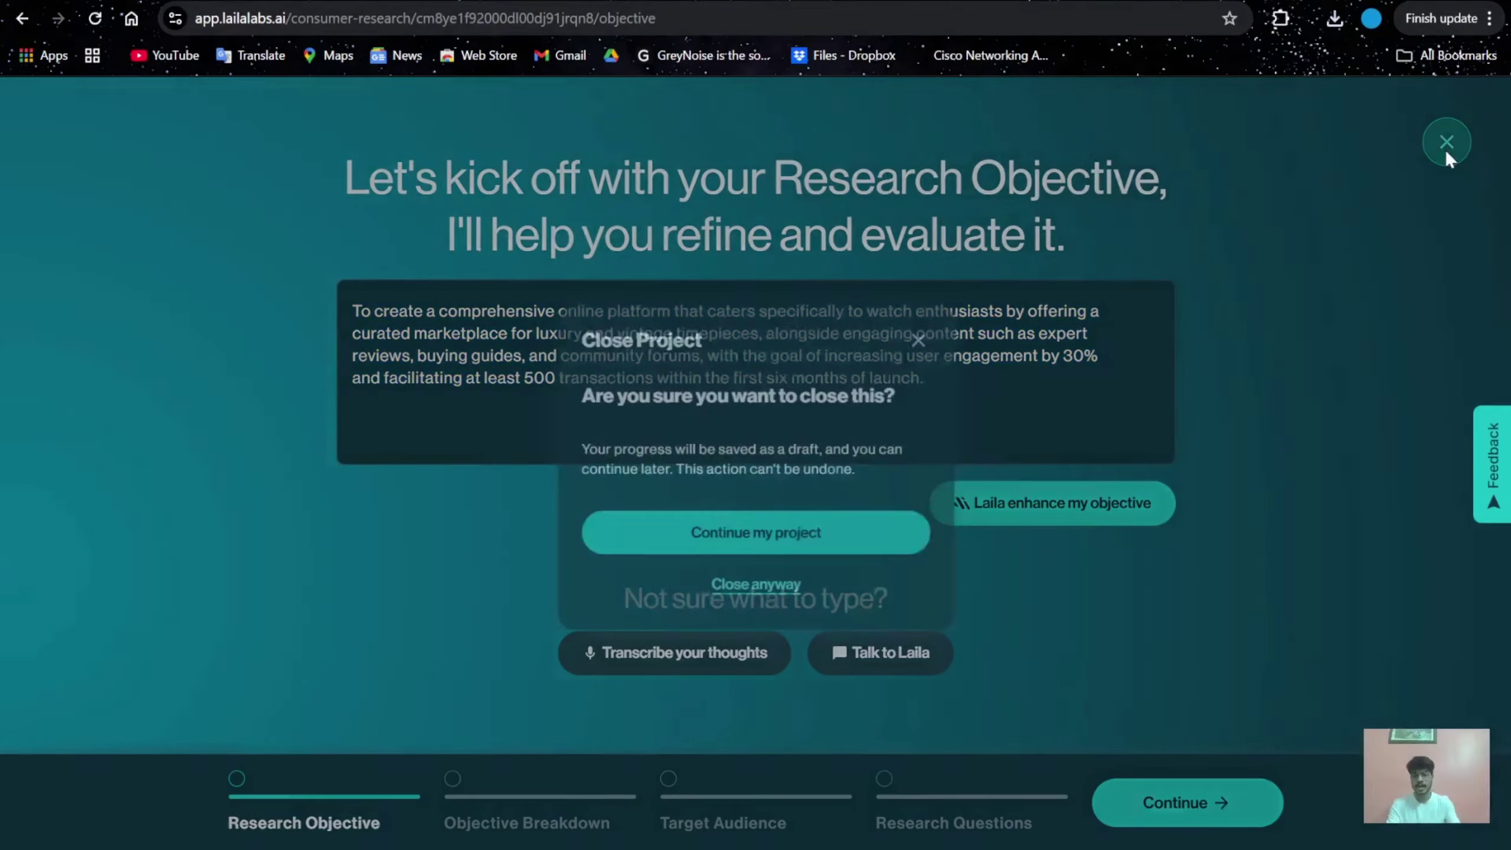
pyautogui.click(714, 589)
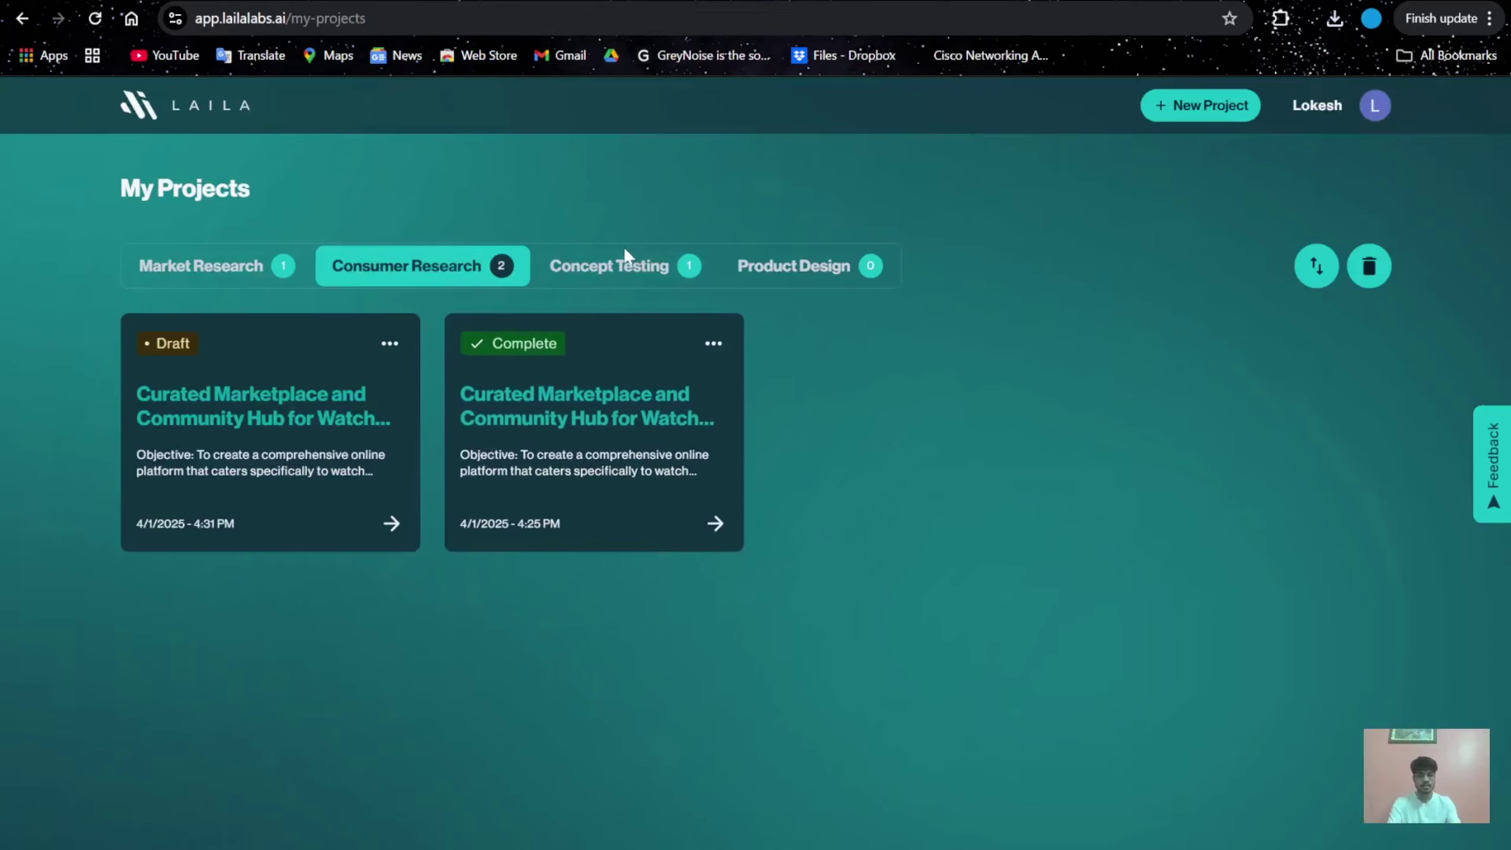
pyautogui.click(389, 343)
pyautogui.click(358, 442)
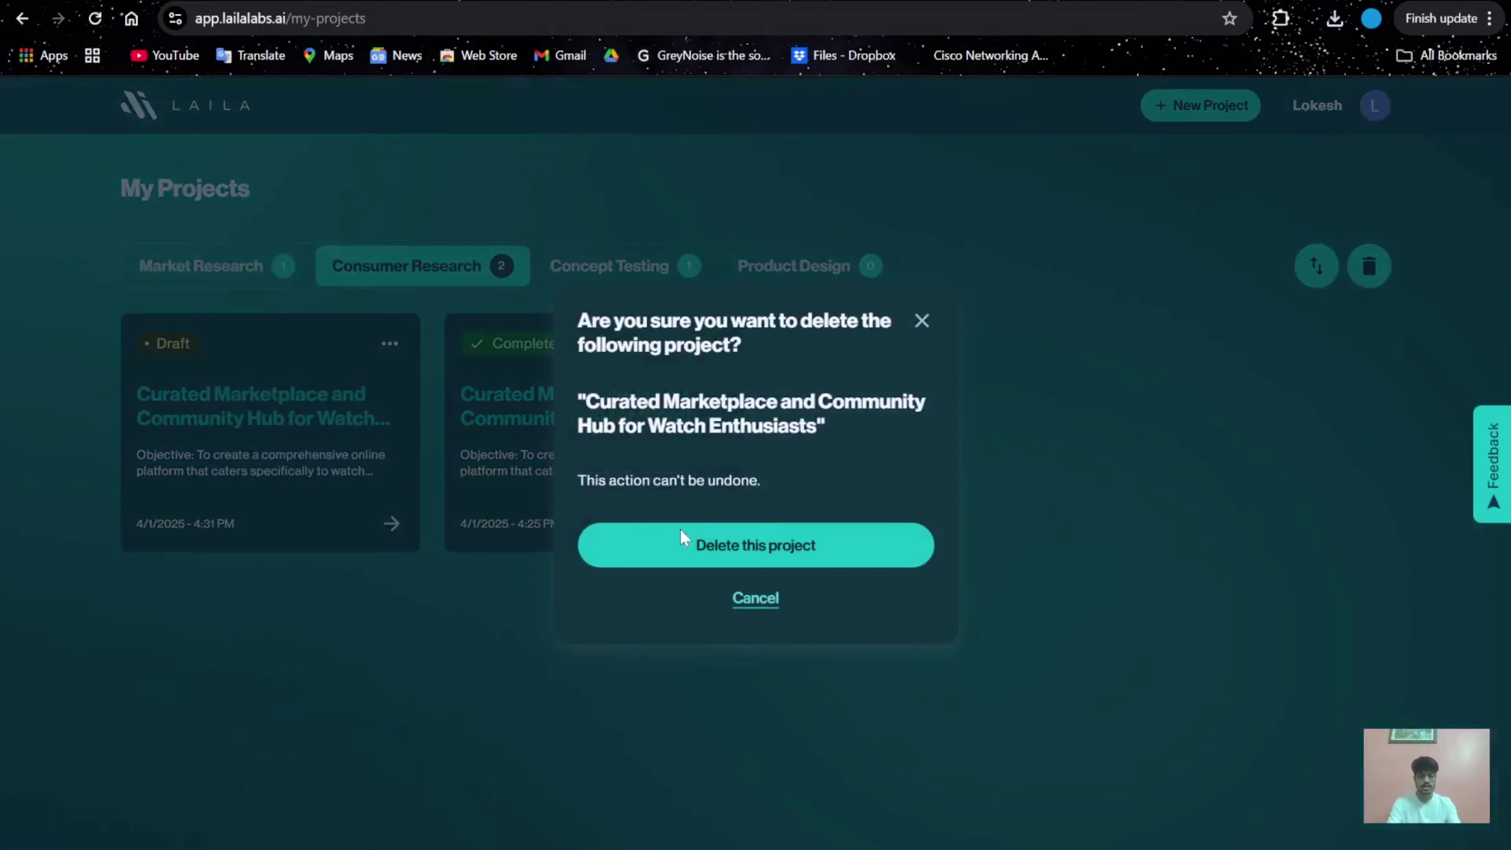
pyautogui.click(835, 545)
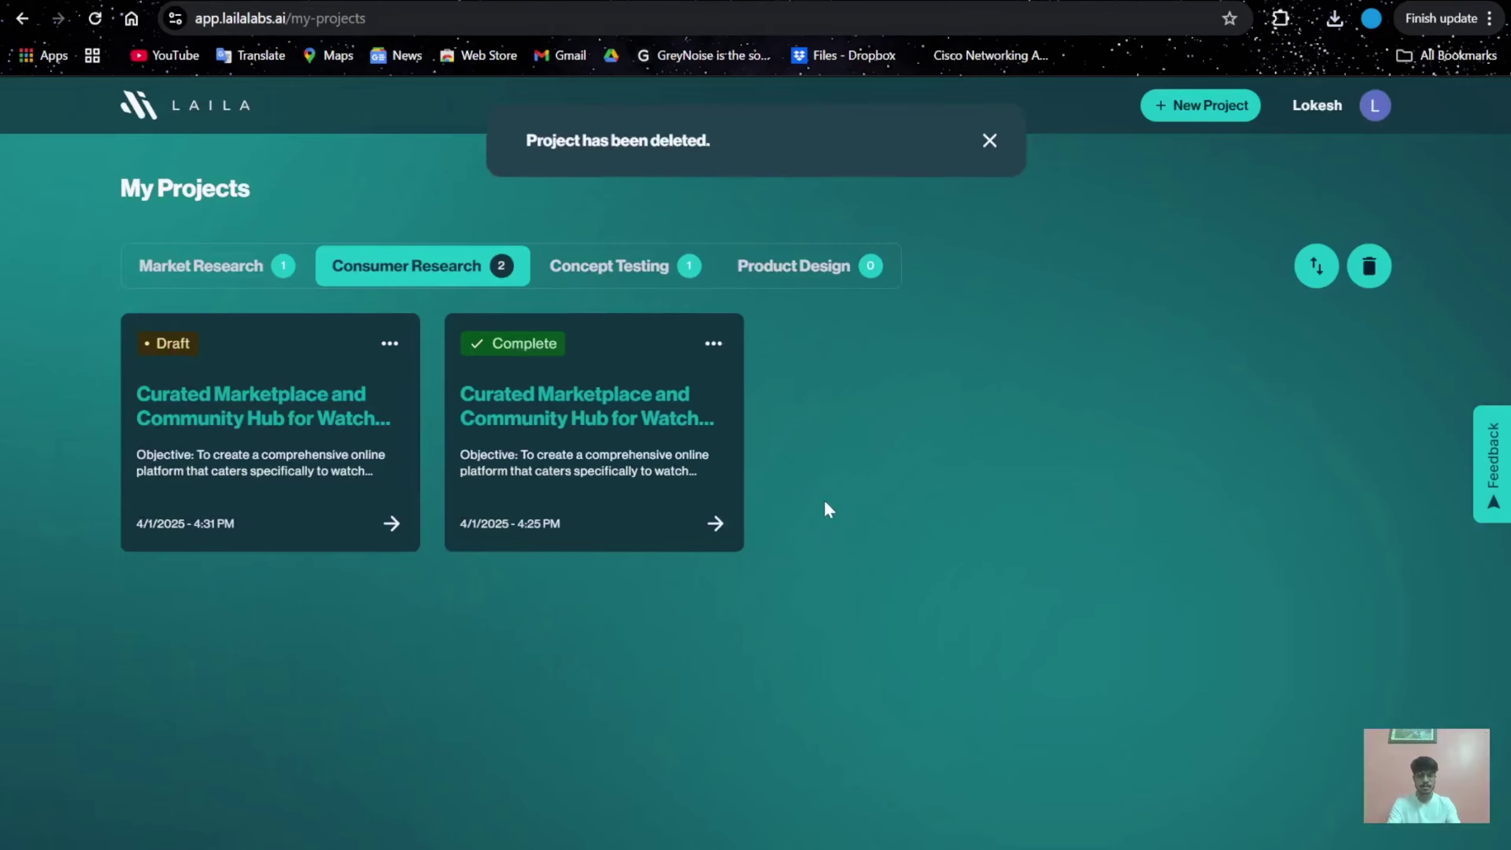
# - Open the concept testing draft, paste the copied research objective into it and have Laila enhance the objective
pyautogui.click(651, 265)
pyautogui.click(279, 380)
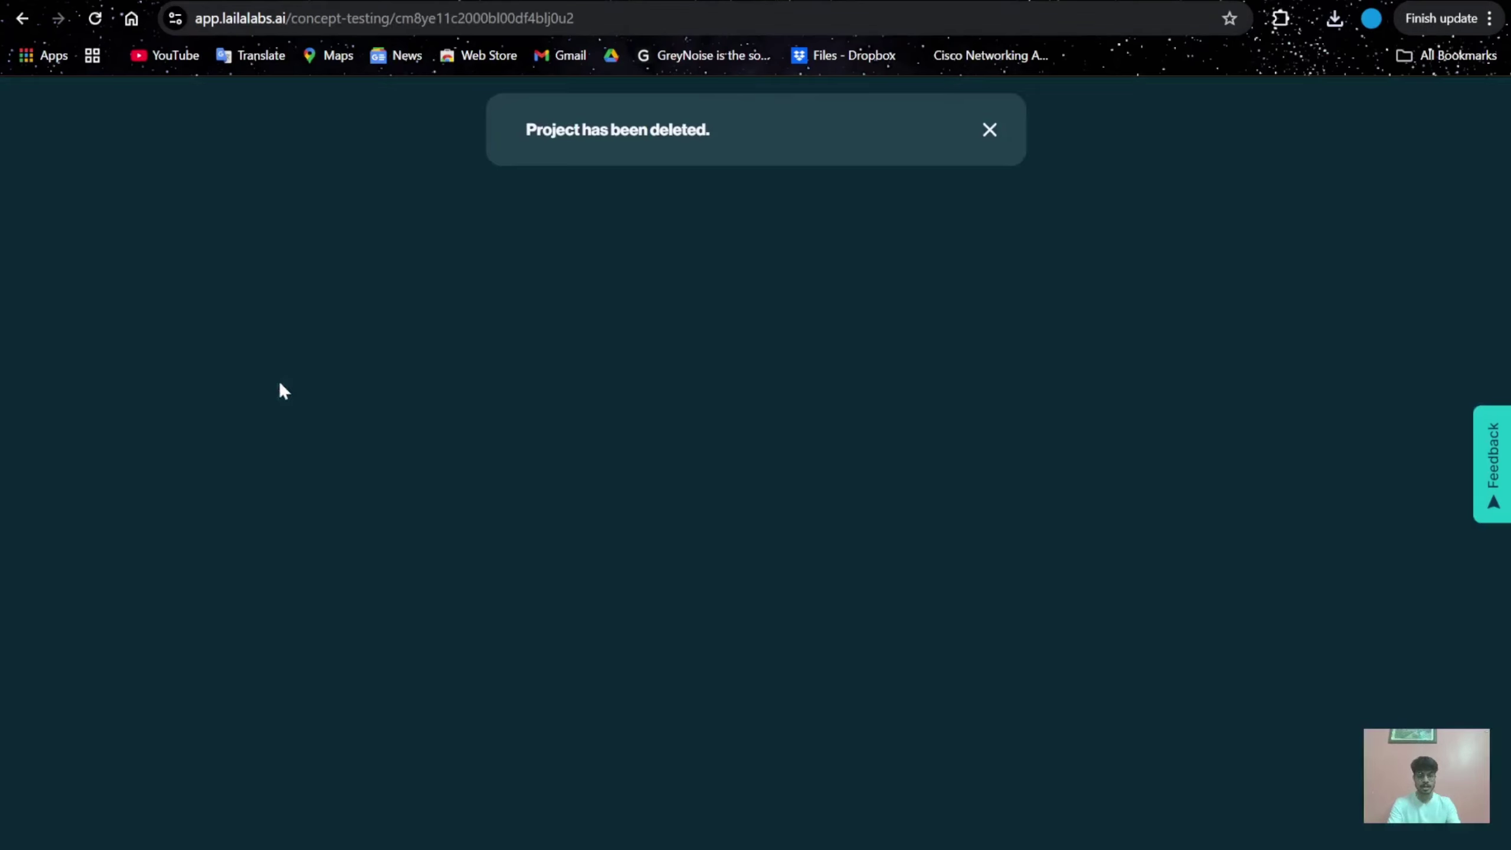
pyautogui.hotkey('ctrl', 'v')
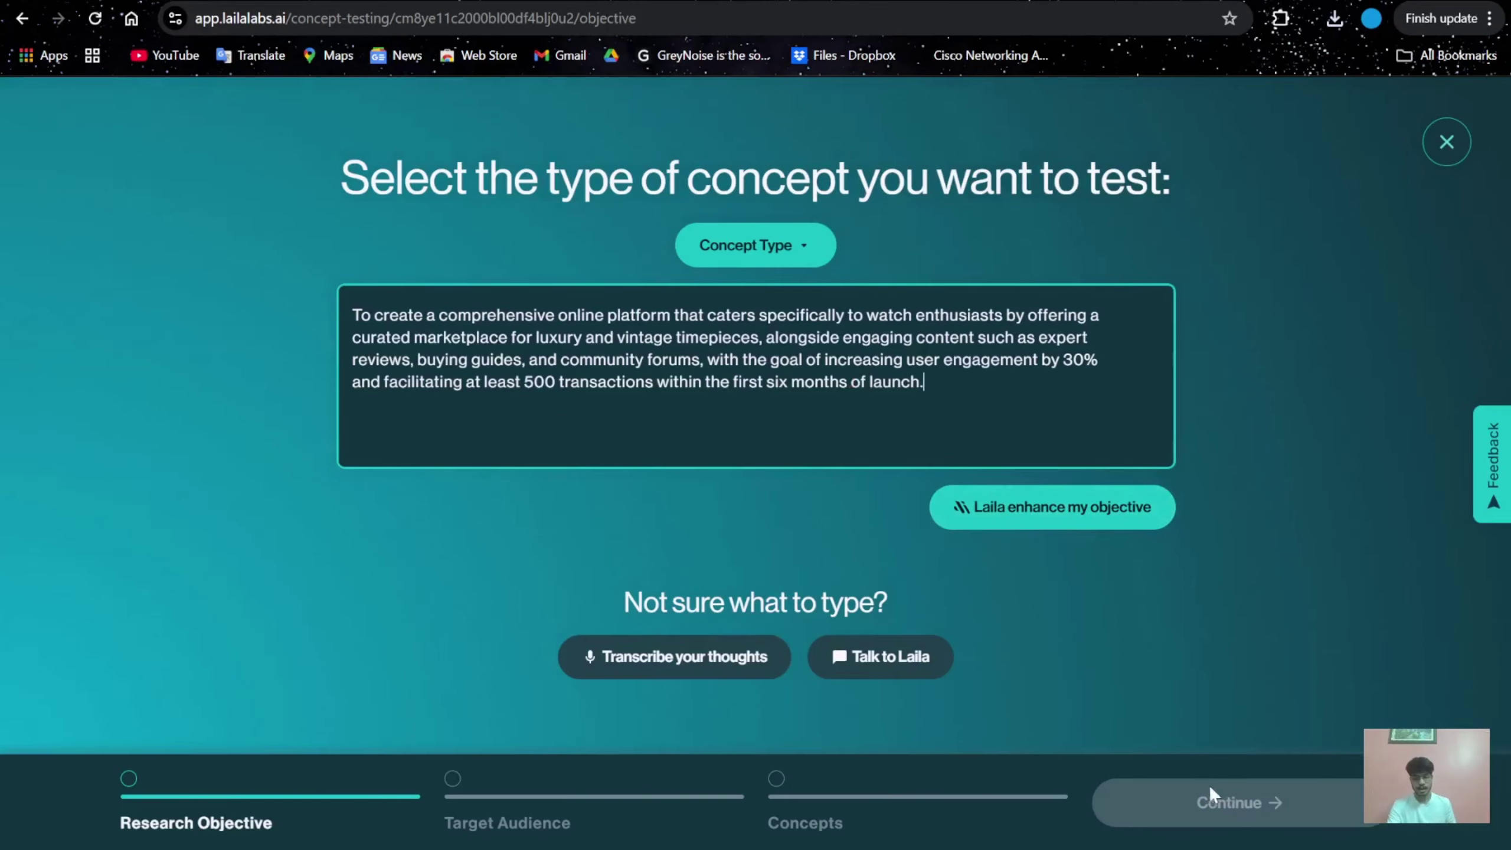
pyautogui.click(1125, 517)
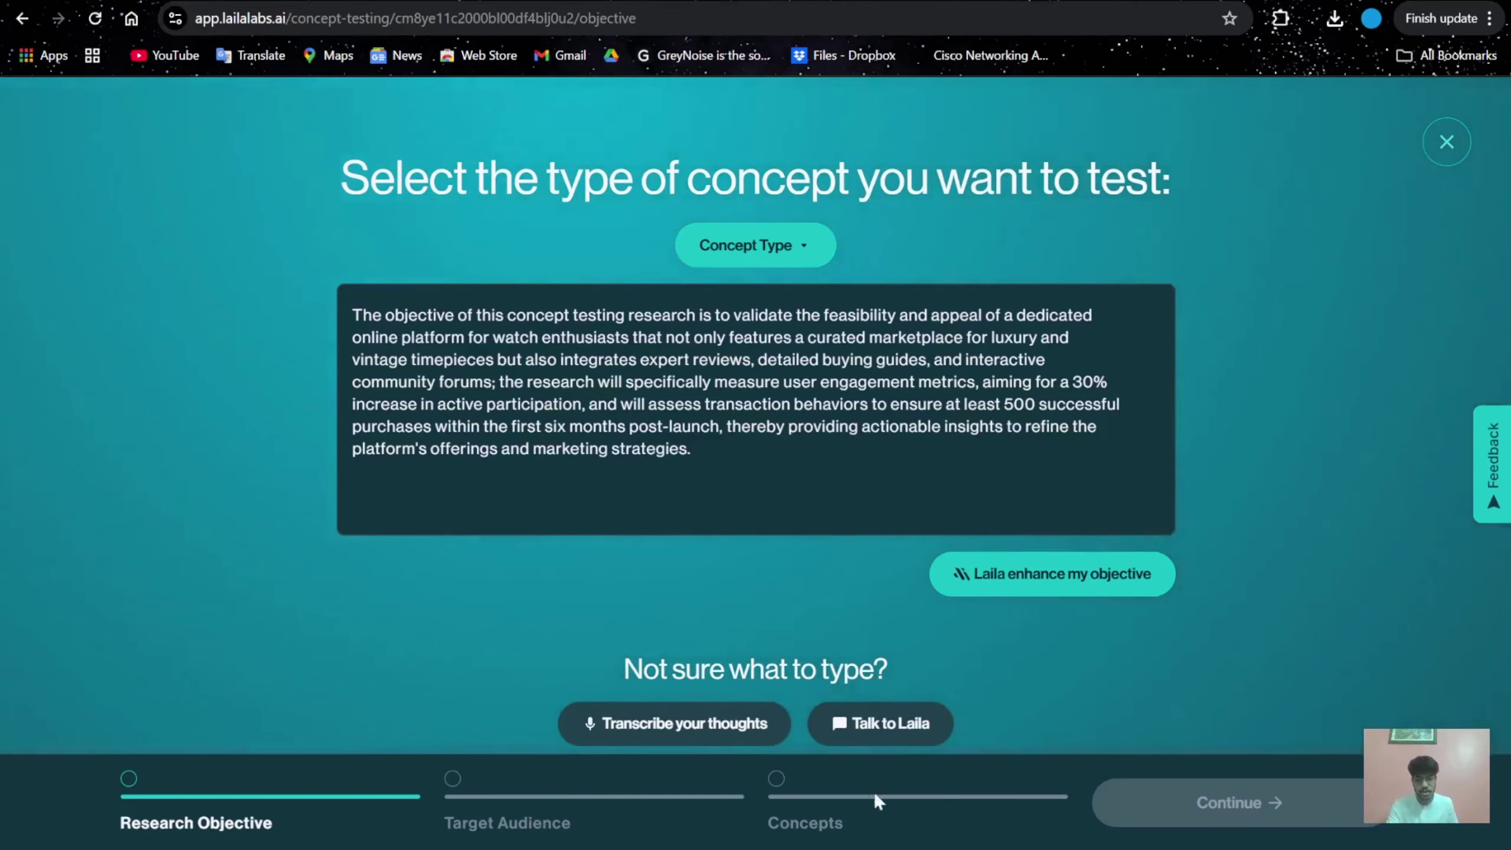
# - Set the concept type to Website Landing Page and choose the 25-35yo women from California as target audience
pyautogui.click(719, 263)
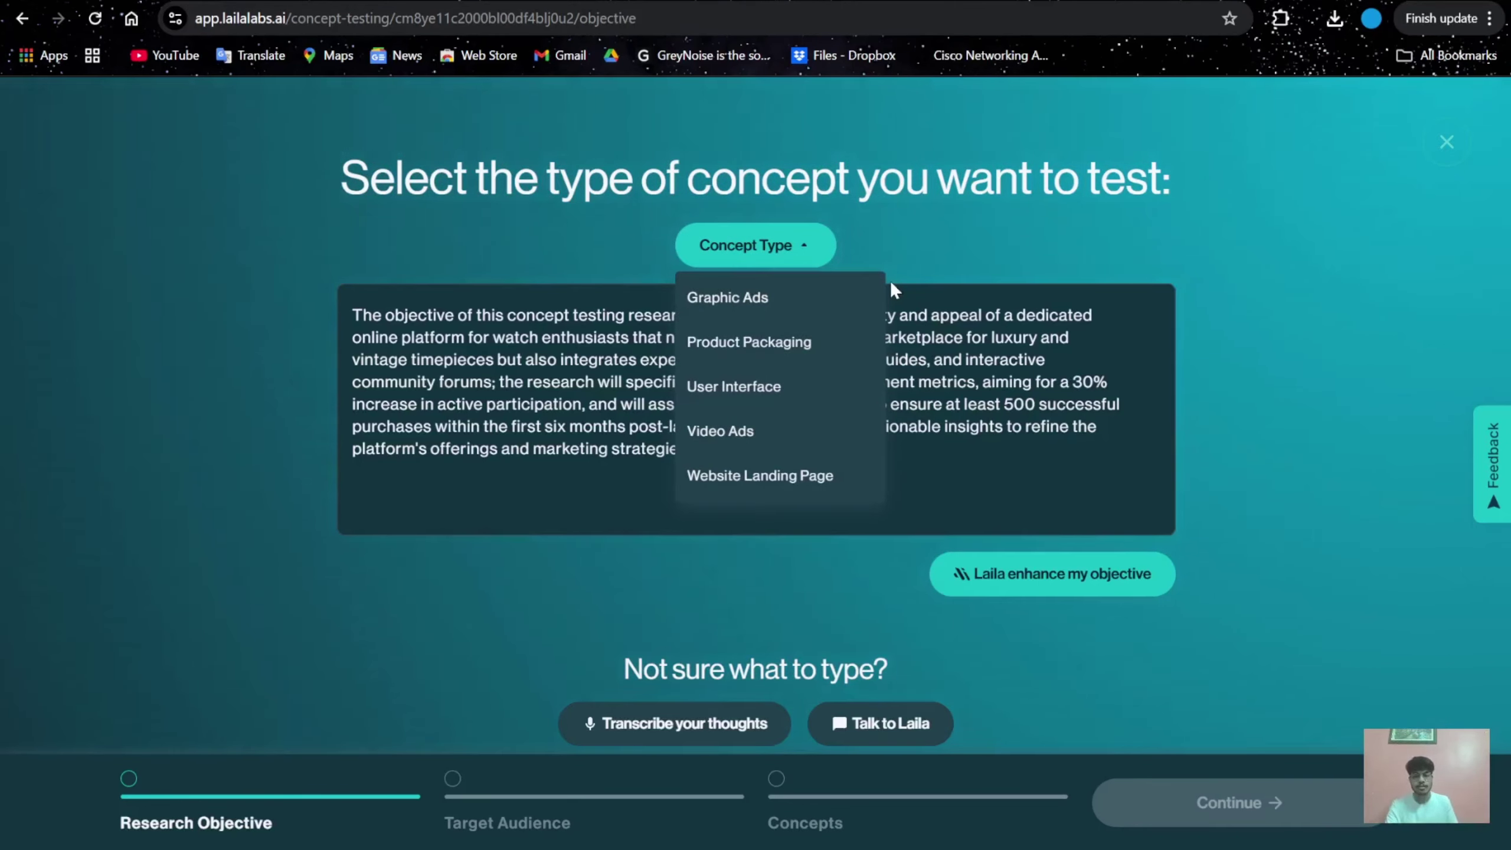
pyautogui.scroll(-1, 798, 454)
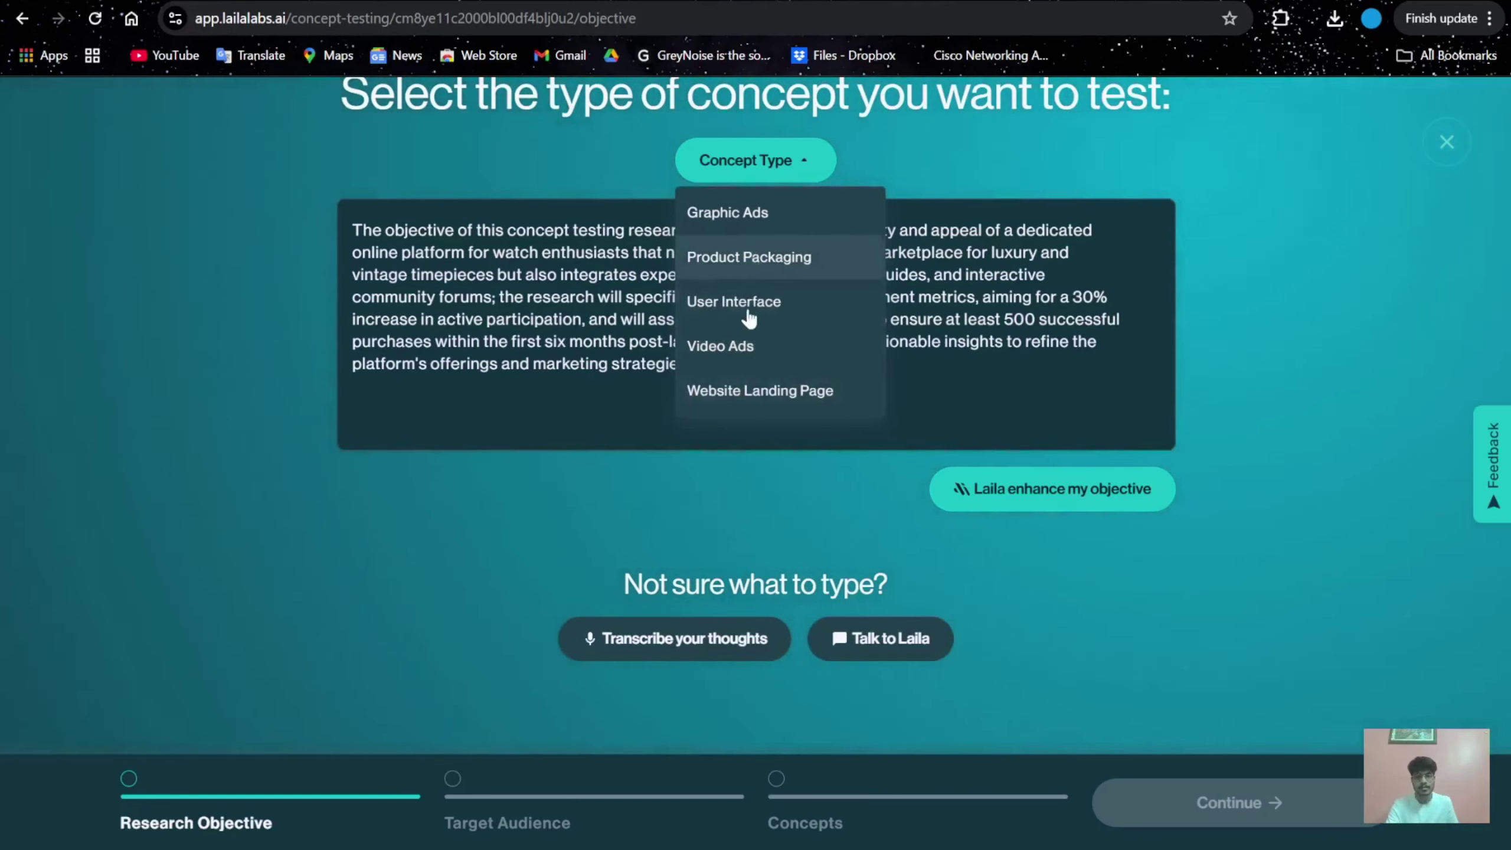
pyautogui.click(752, 391)
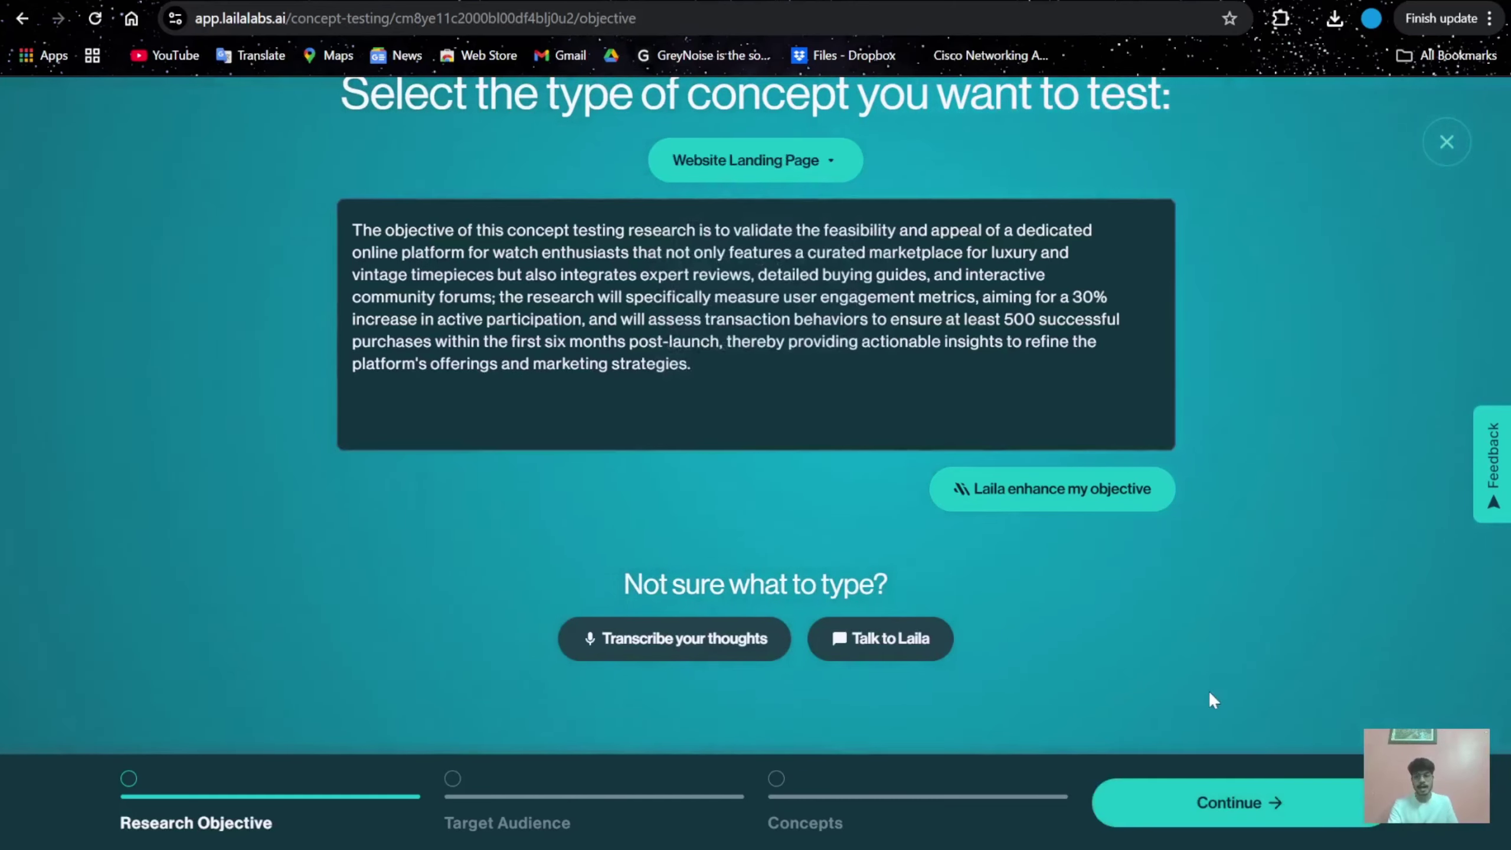
pyautogui.click(1228, 806)
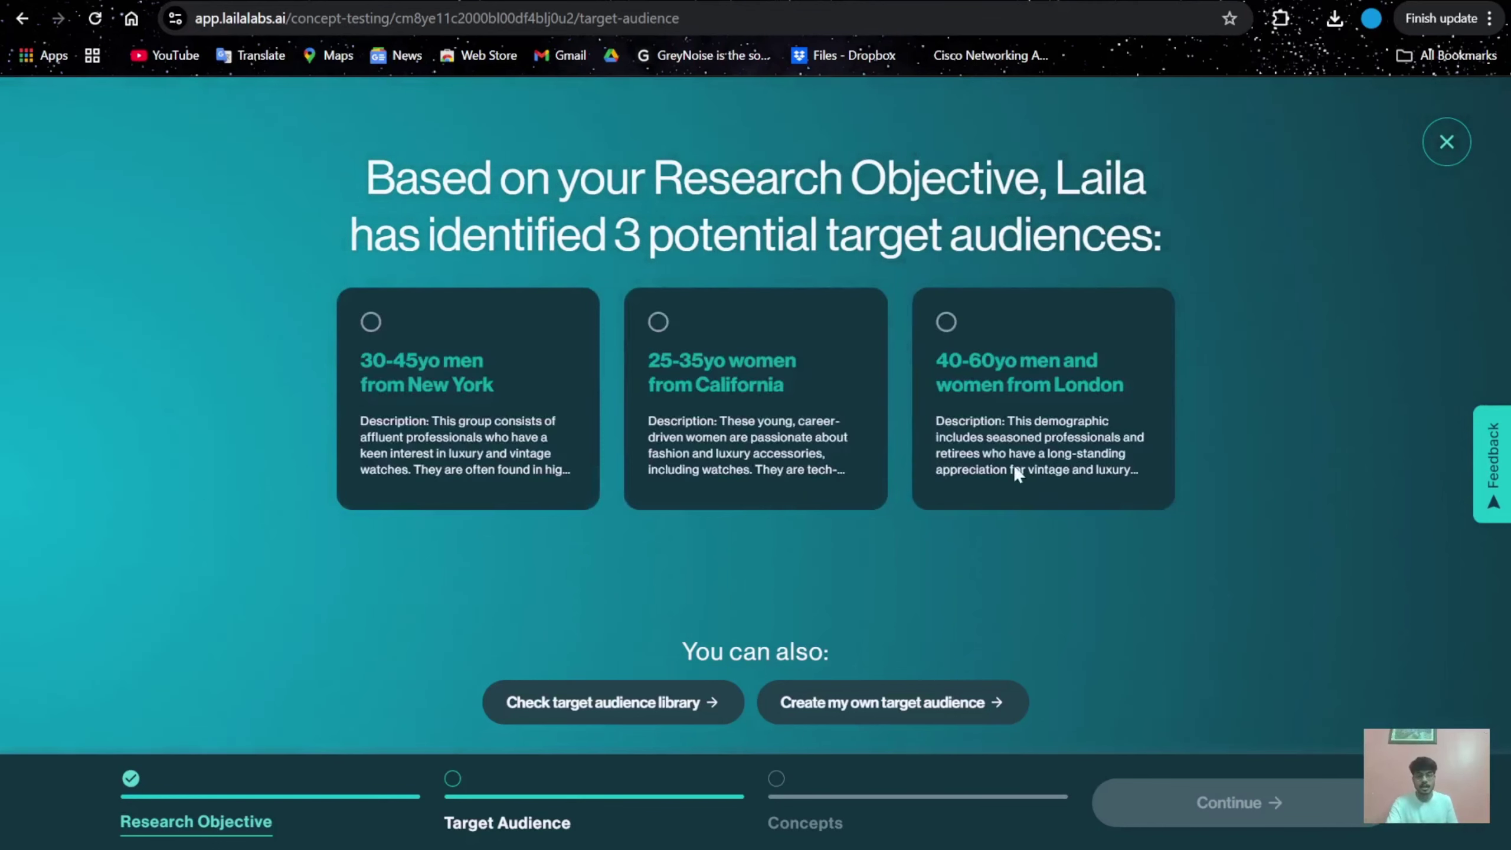
pyautogui.click(685, 338)
pyautogui.click(1243, 815)
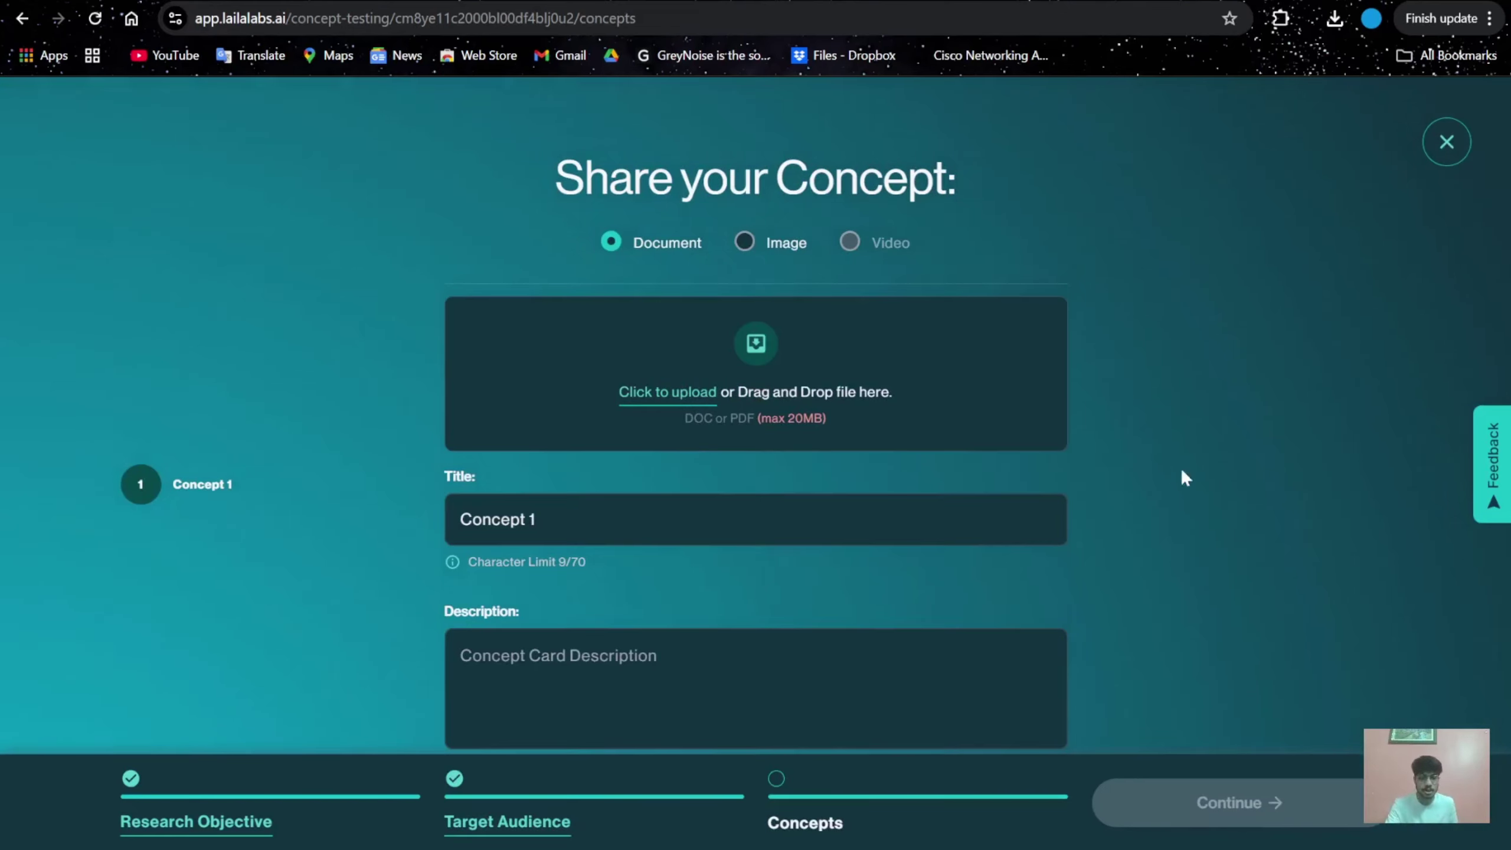
# - Dismiss the rejected file and upload WaveX_AI.pdf as the document for Concept 1
pyautogui.scroll(-3, 978, 433)
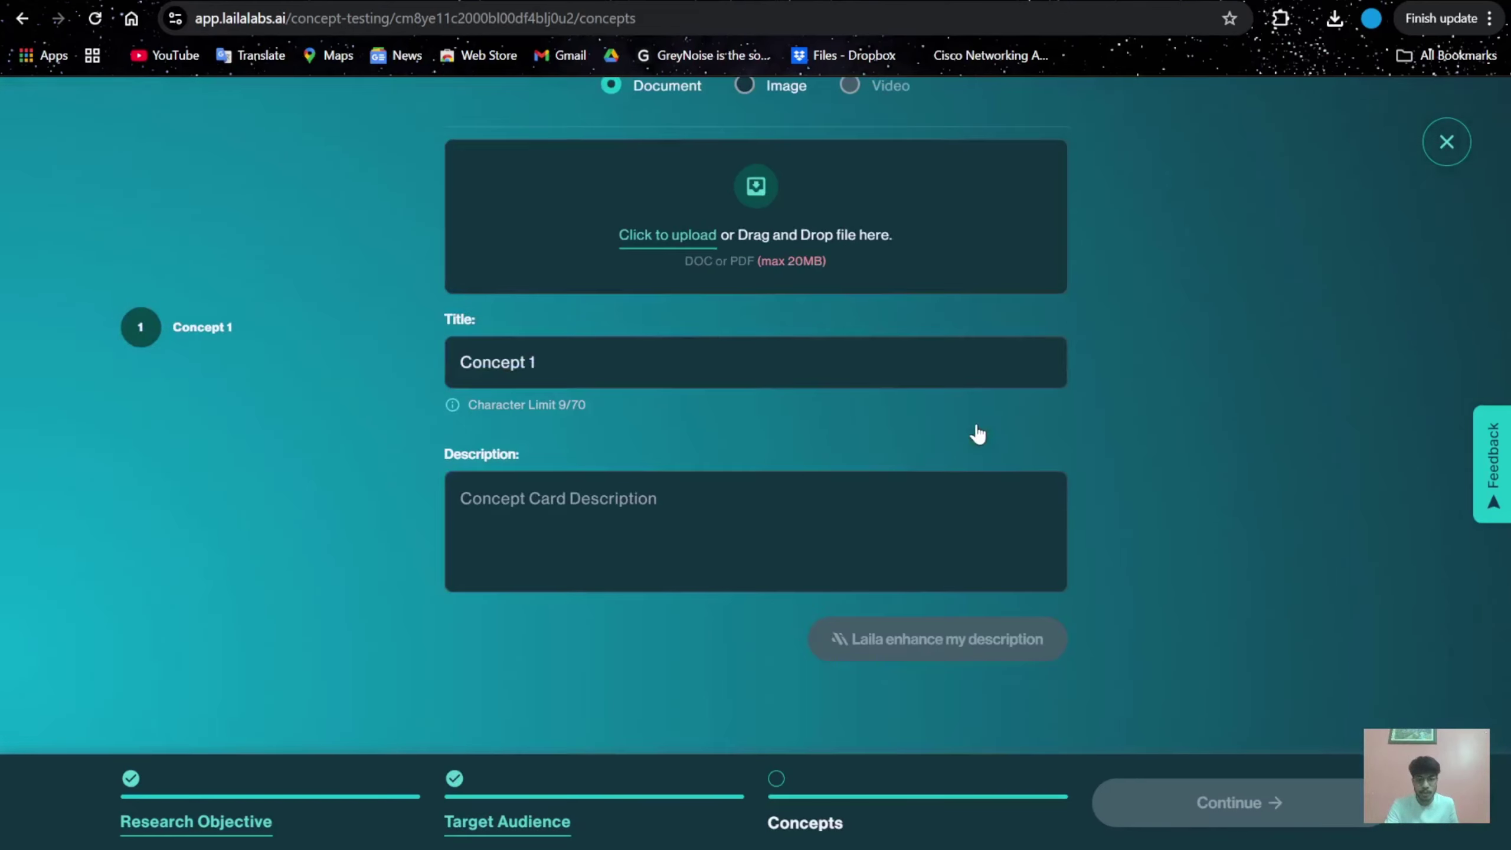
pyautogui.scroll(3, 1009, 489)
pyautogui.scroll(-1, 1010, 487)
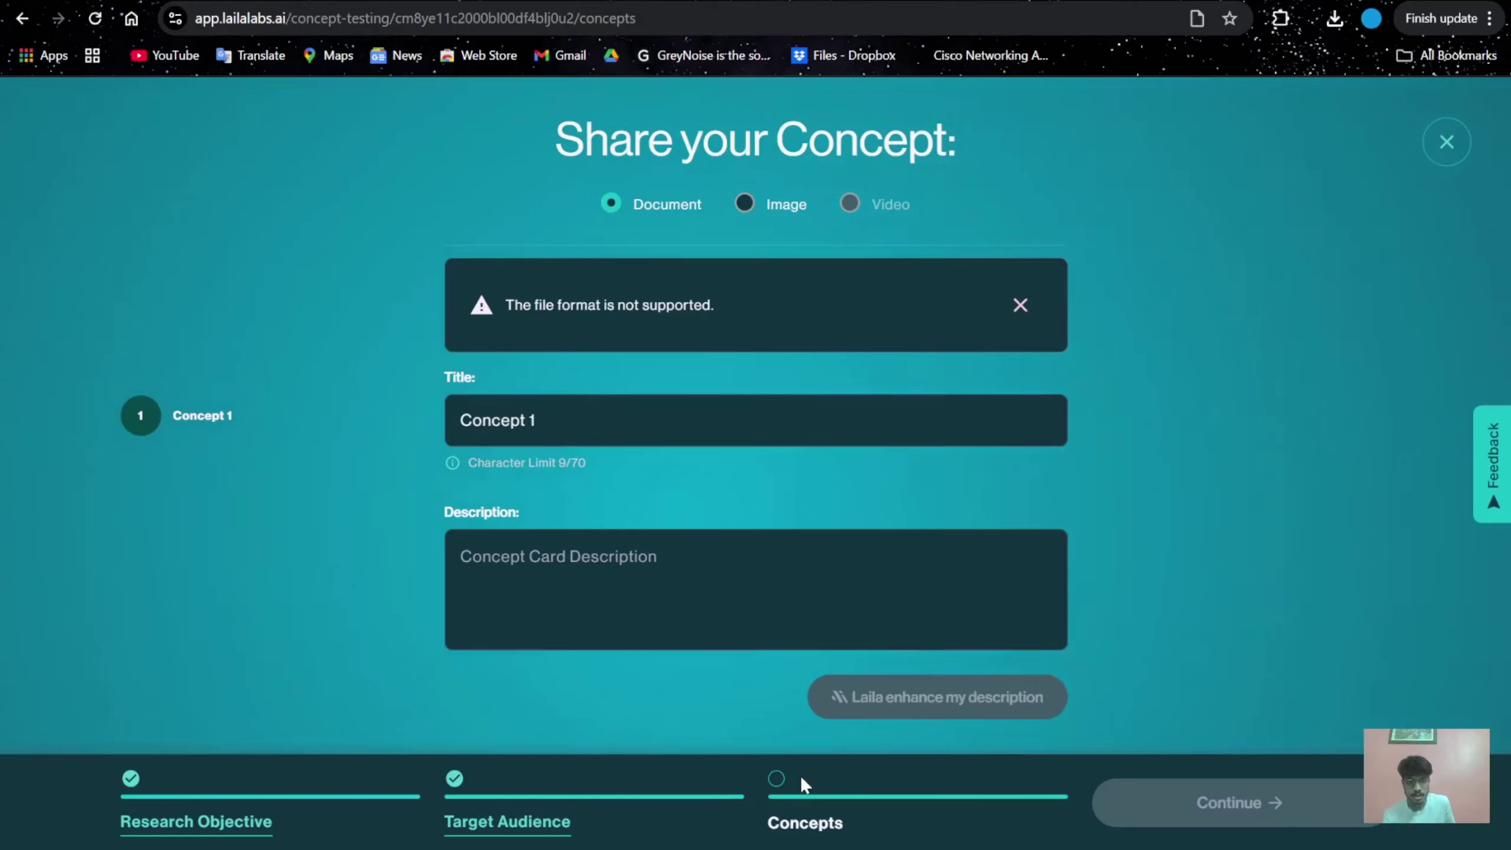
pyautogui.click(1022, 304)
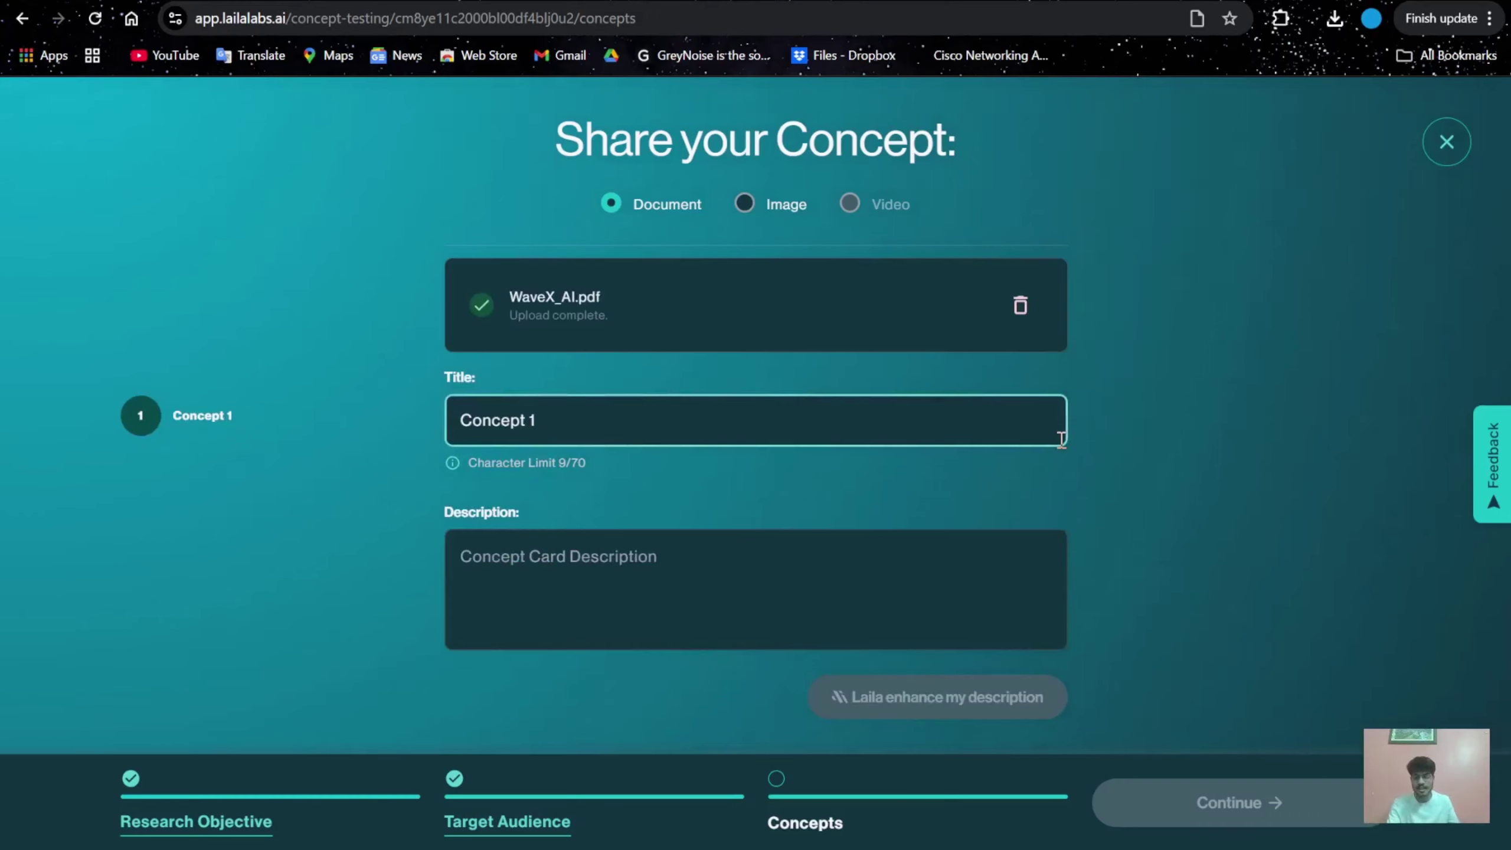
# - Describe Concept 1 as "A elegant vintage theme website for Watch entusiasts wchich makes them feel at home" and have Laila enhance the description
pyautogui.click(777, 608)
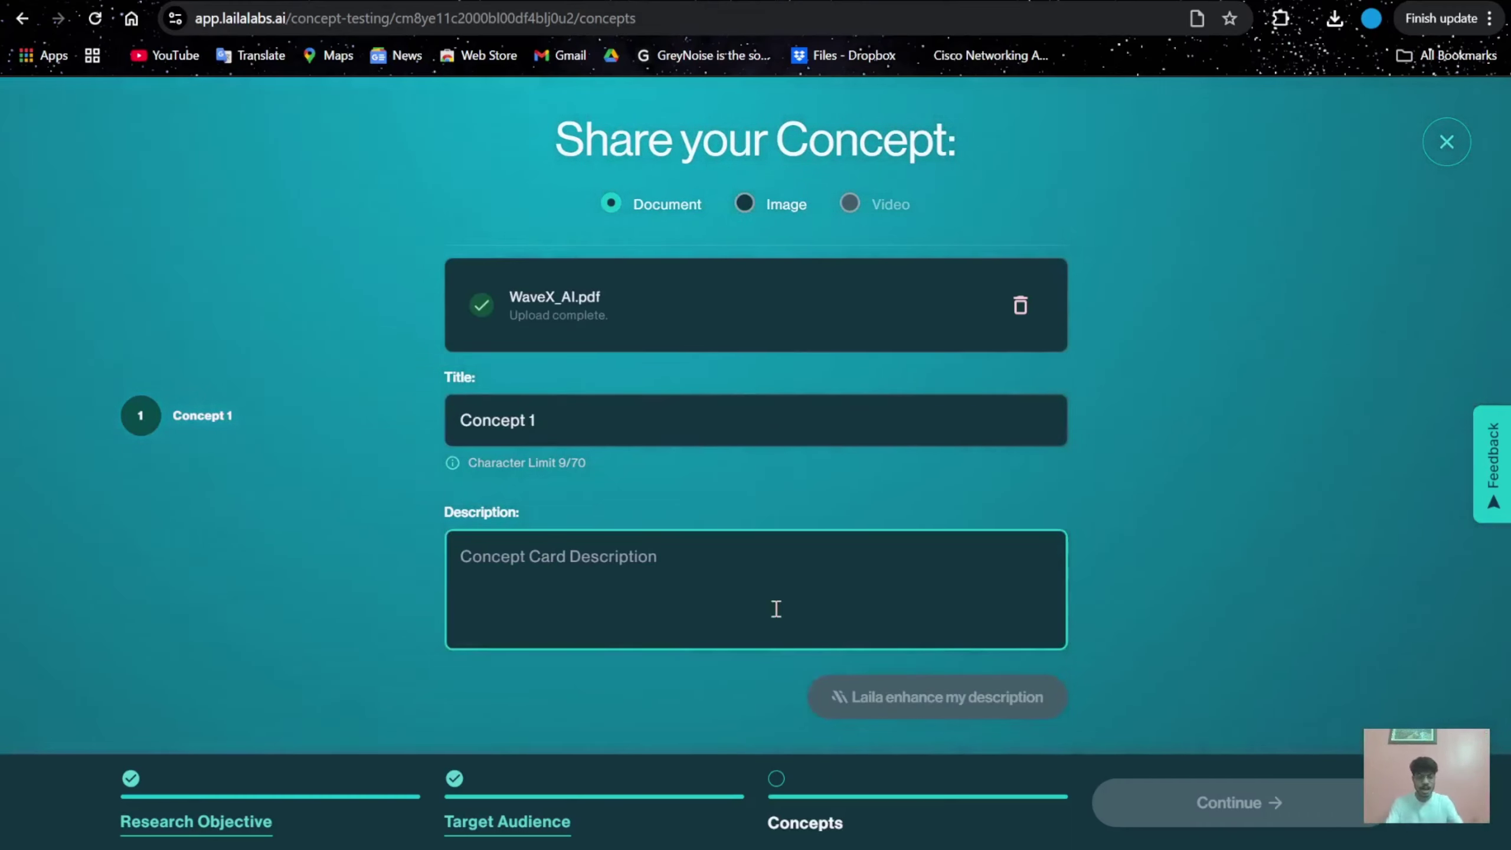
pyautogui.write('W')
pyautogui.press('BackSpace')
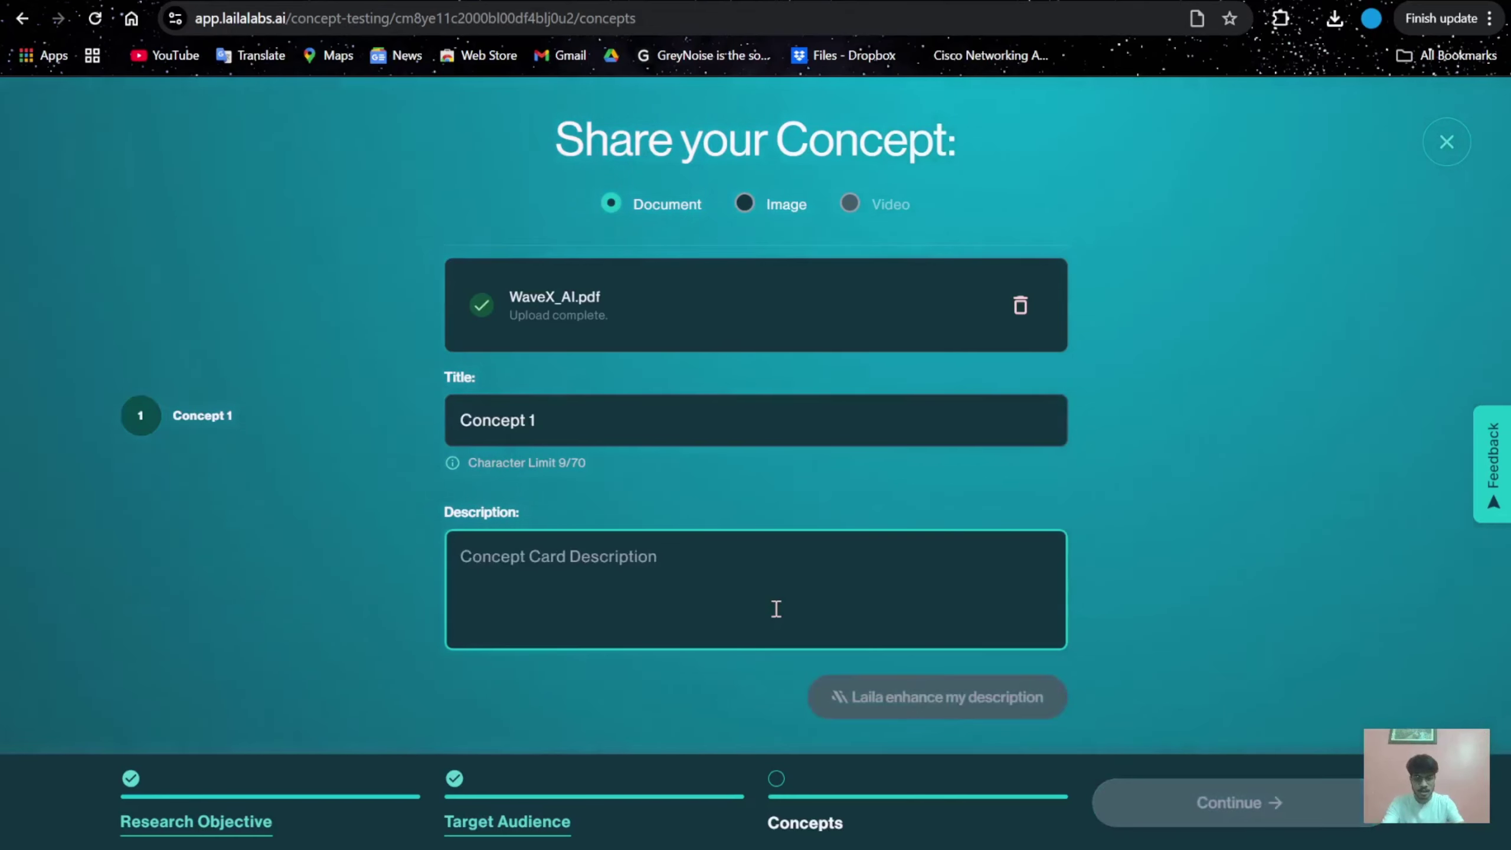
pyautogui.write('A elegant ')
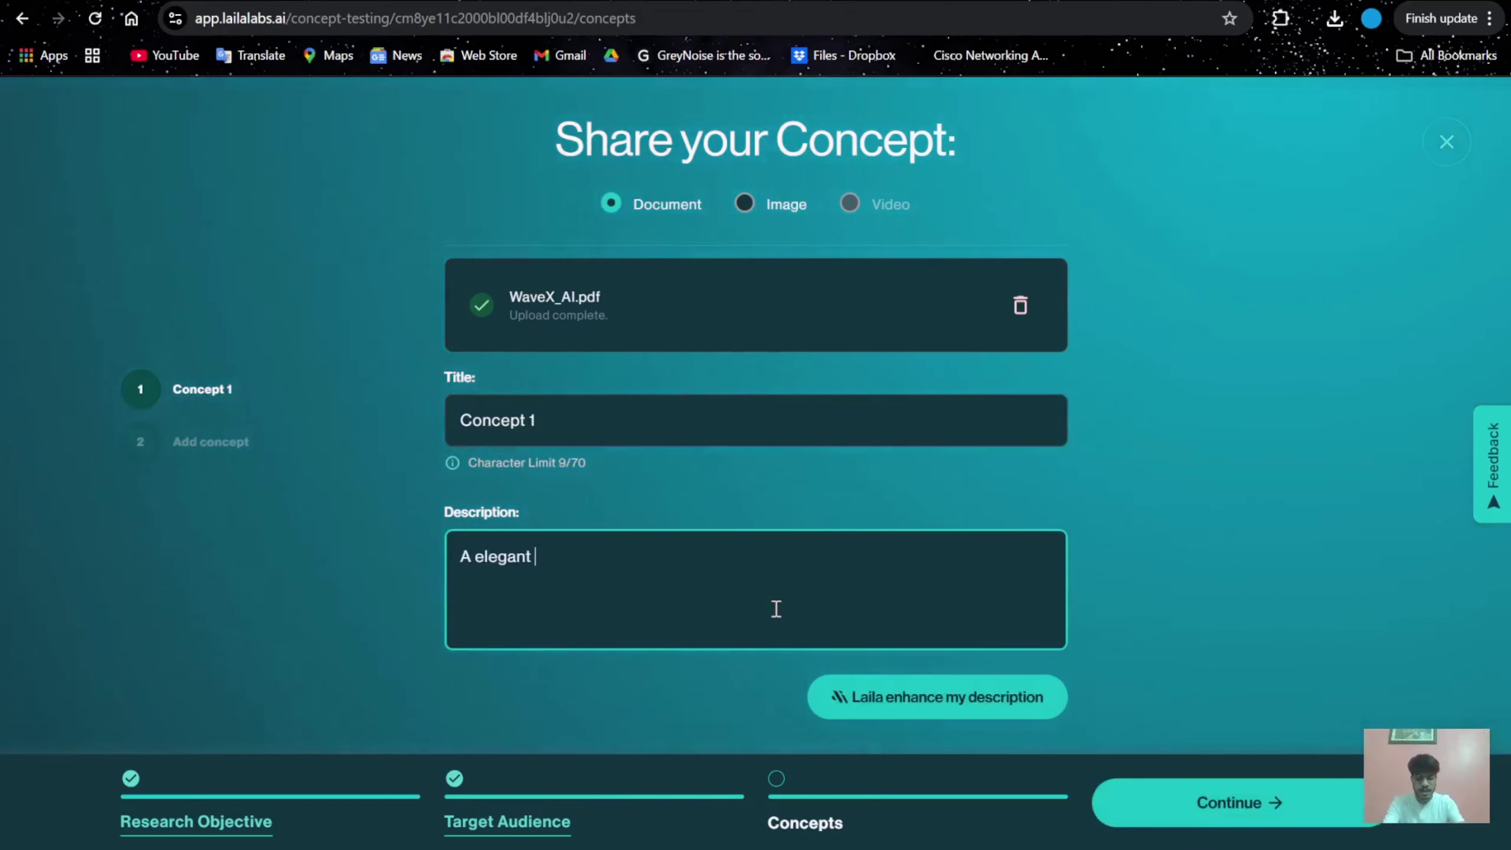
pyautogui.write('vintage theme ')
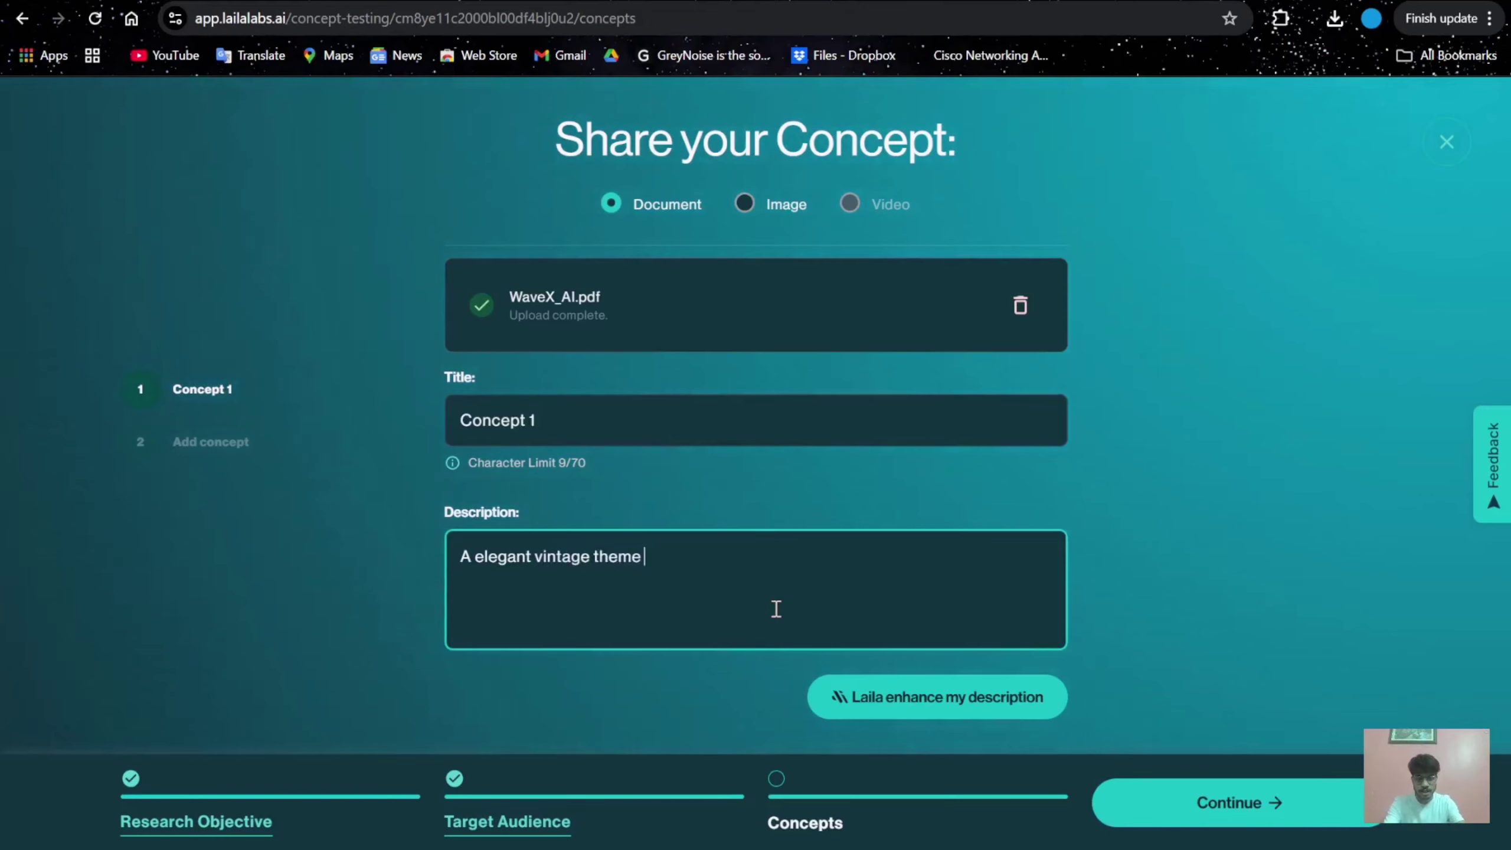
pyautogui.write('website for Watch ent')
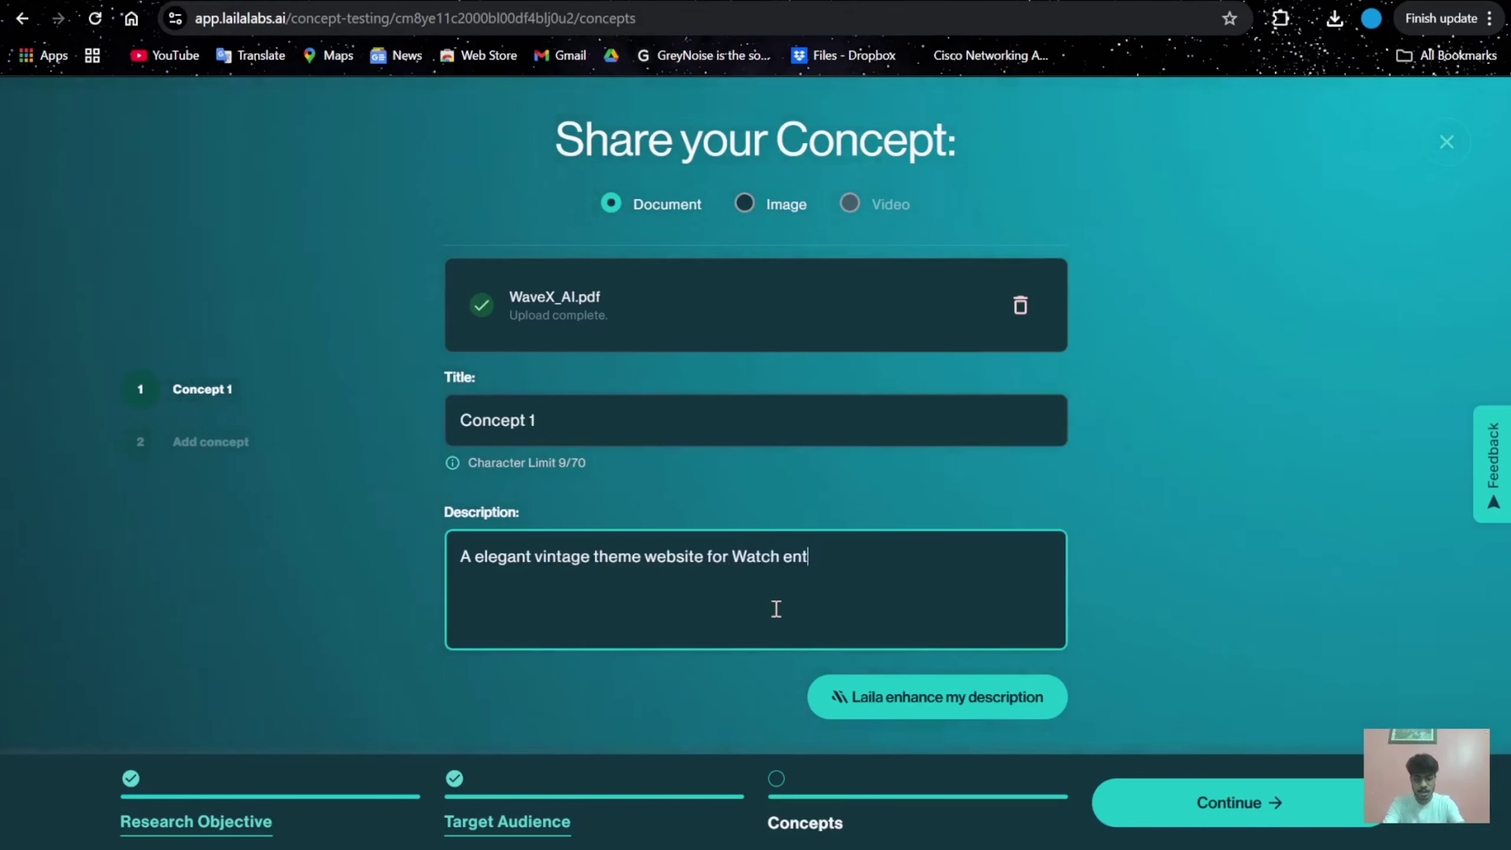
pyautogui.write('usiasts to')
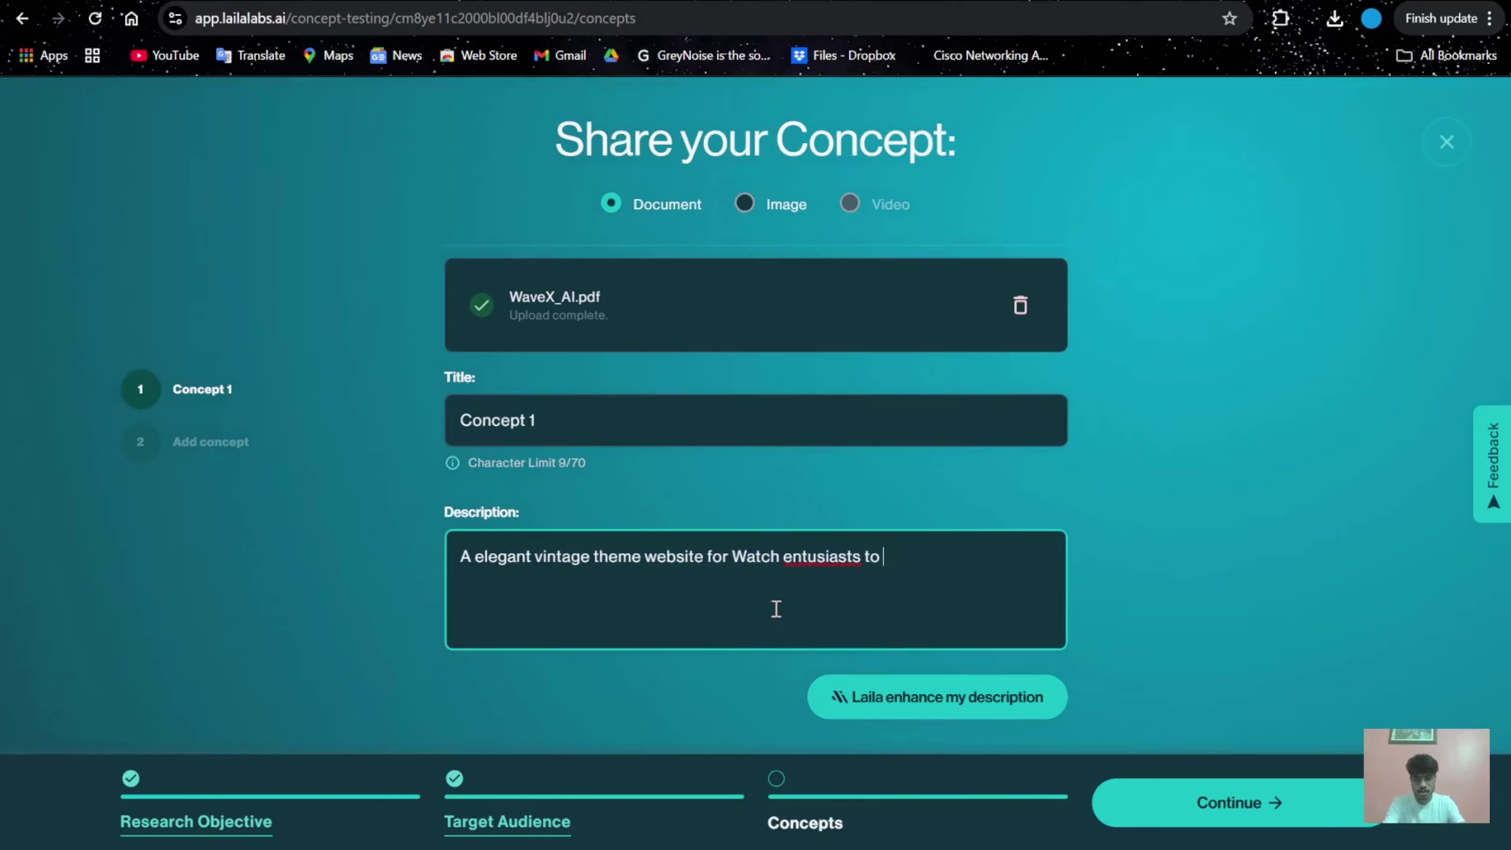
pyautogui.press('BackSpace')
pyautogui.press('BackSpace')
pyautogui.press('BackSpace')
pyautogui.write('wich')
pyautogui.press('BackSpace')
pyautogui.press('BackSpace')
pyautogui.press('BackSpace')
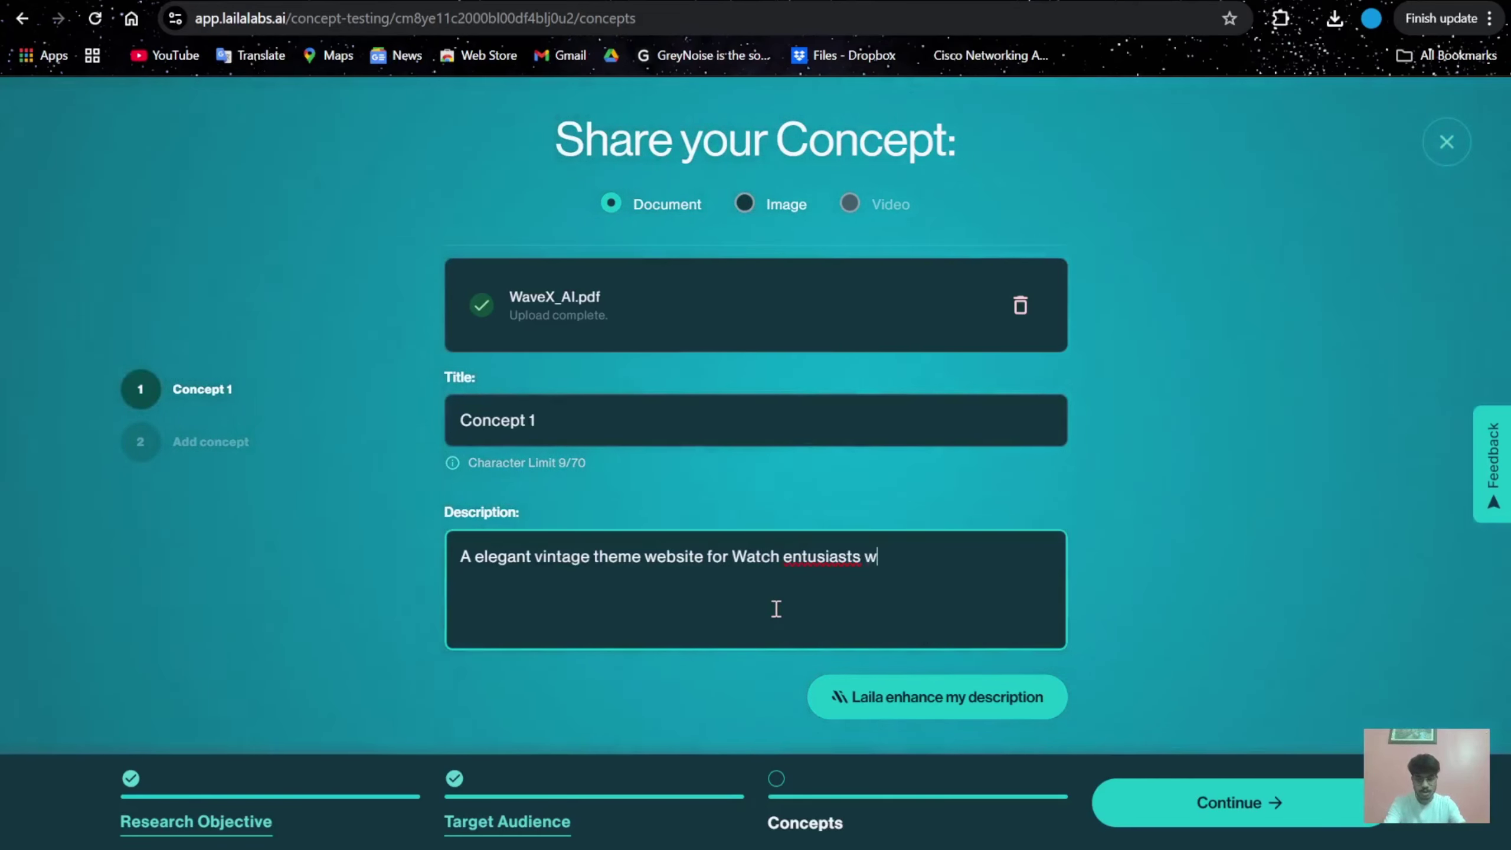
pyautogui.write('chich makes them ')
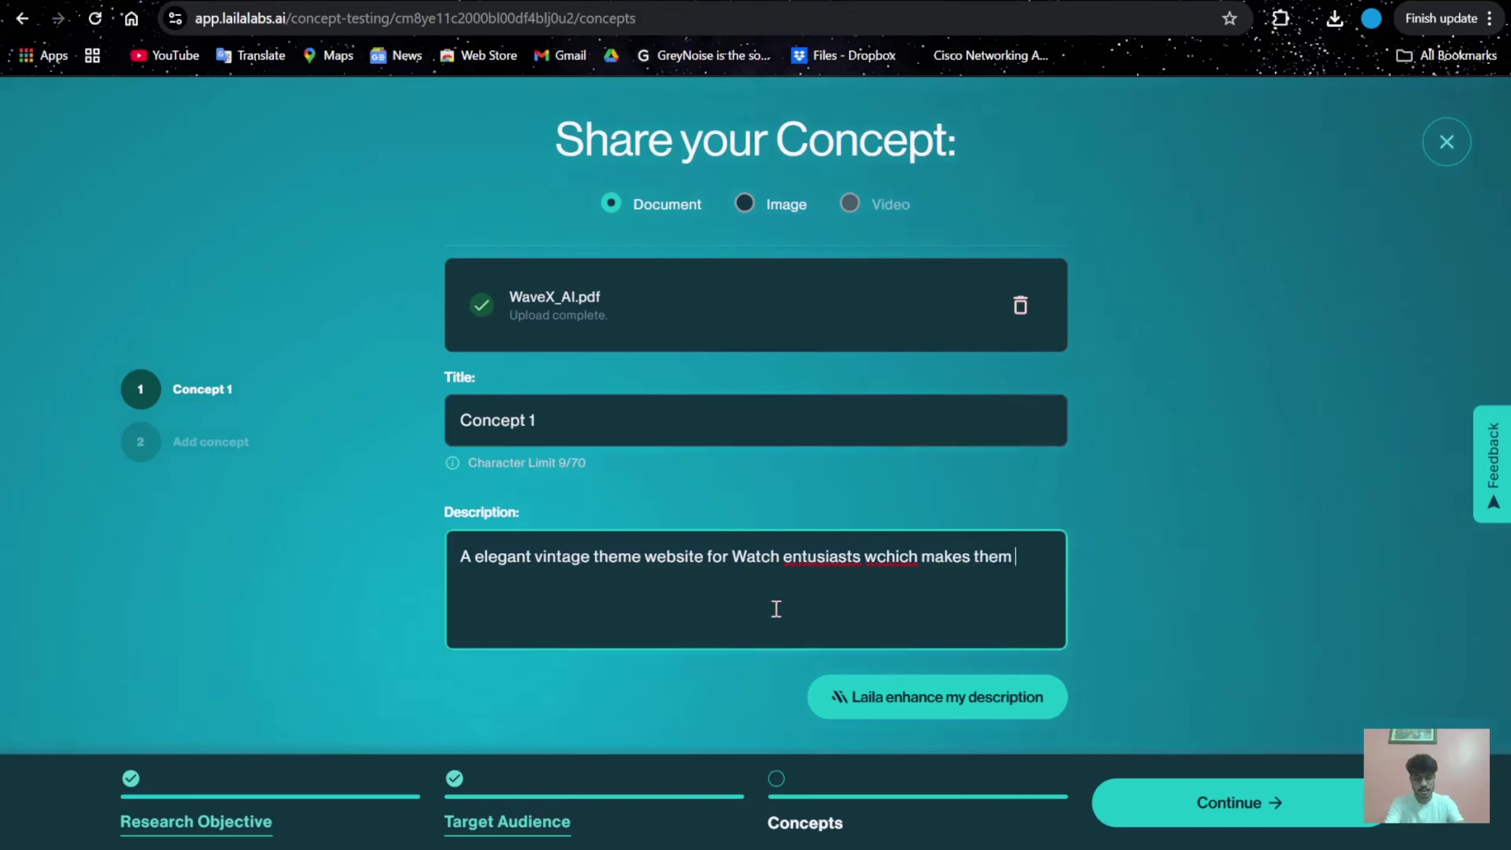
pyautogui.write('feel at home')
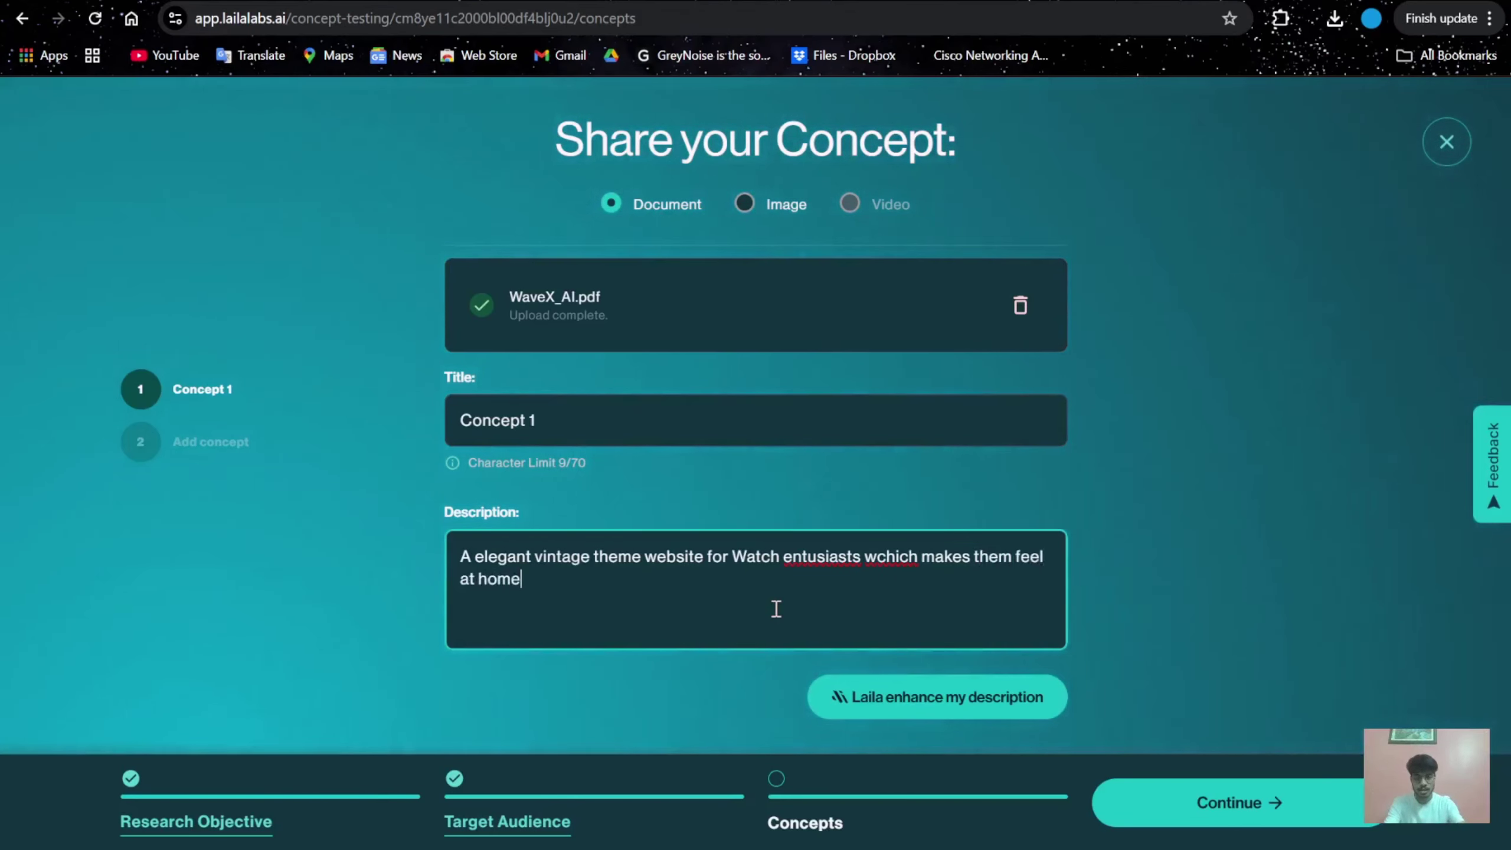
pyautogui.click(932, 699)
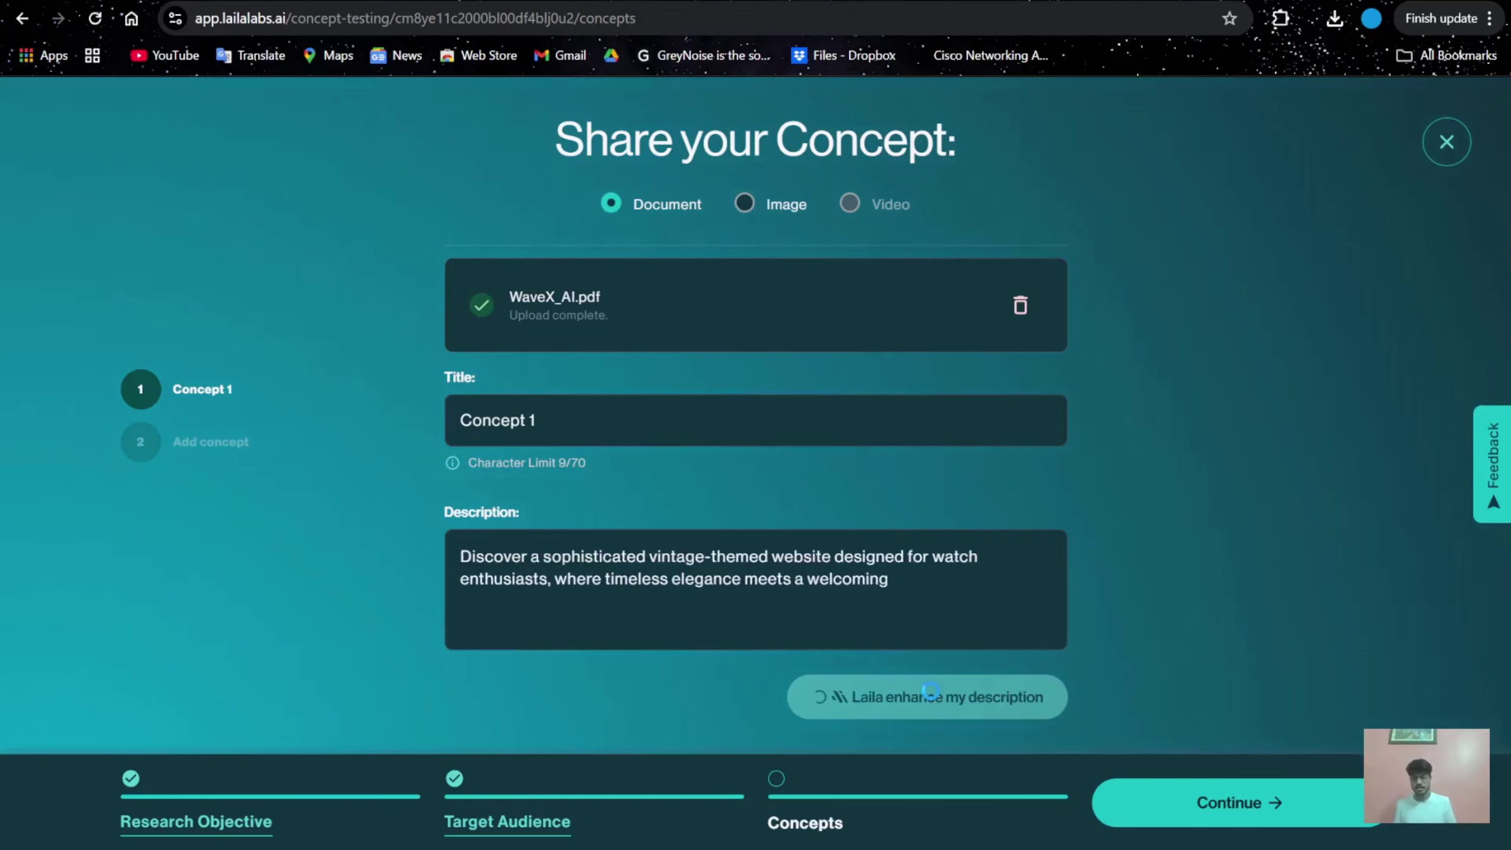
pyautogui.click(1296, 800)
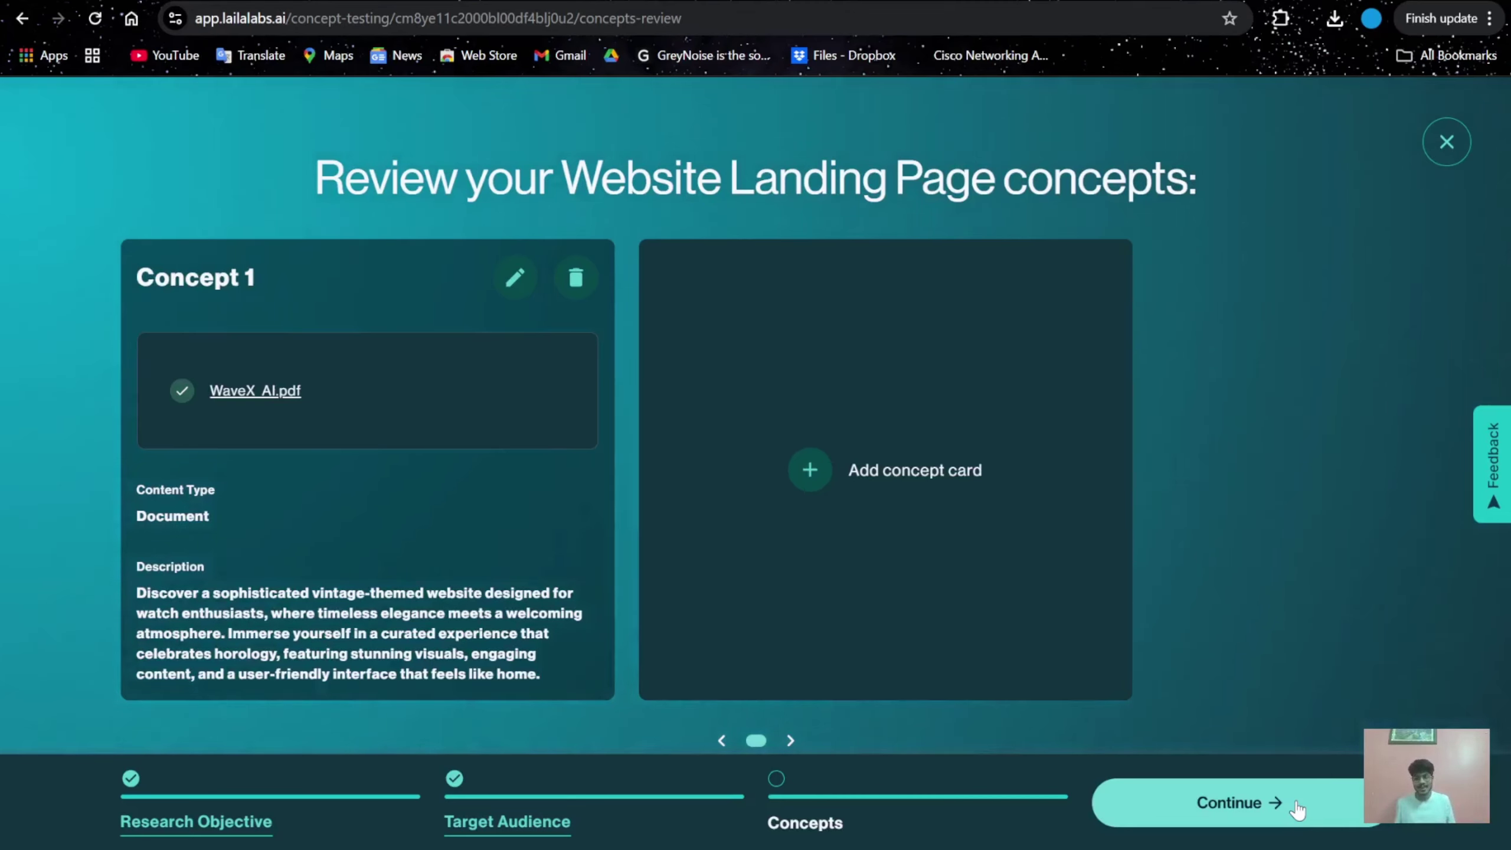
# - Accept the single landing page concept, then review the concept testing brief and finish the project setup
pyautogui.click(1297, 808)
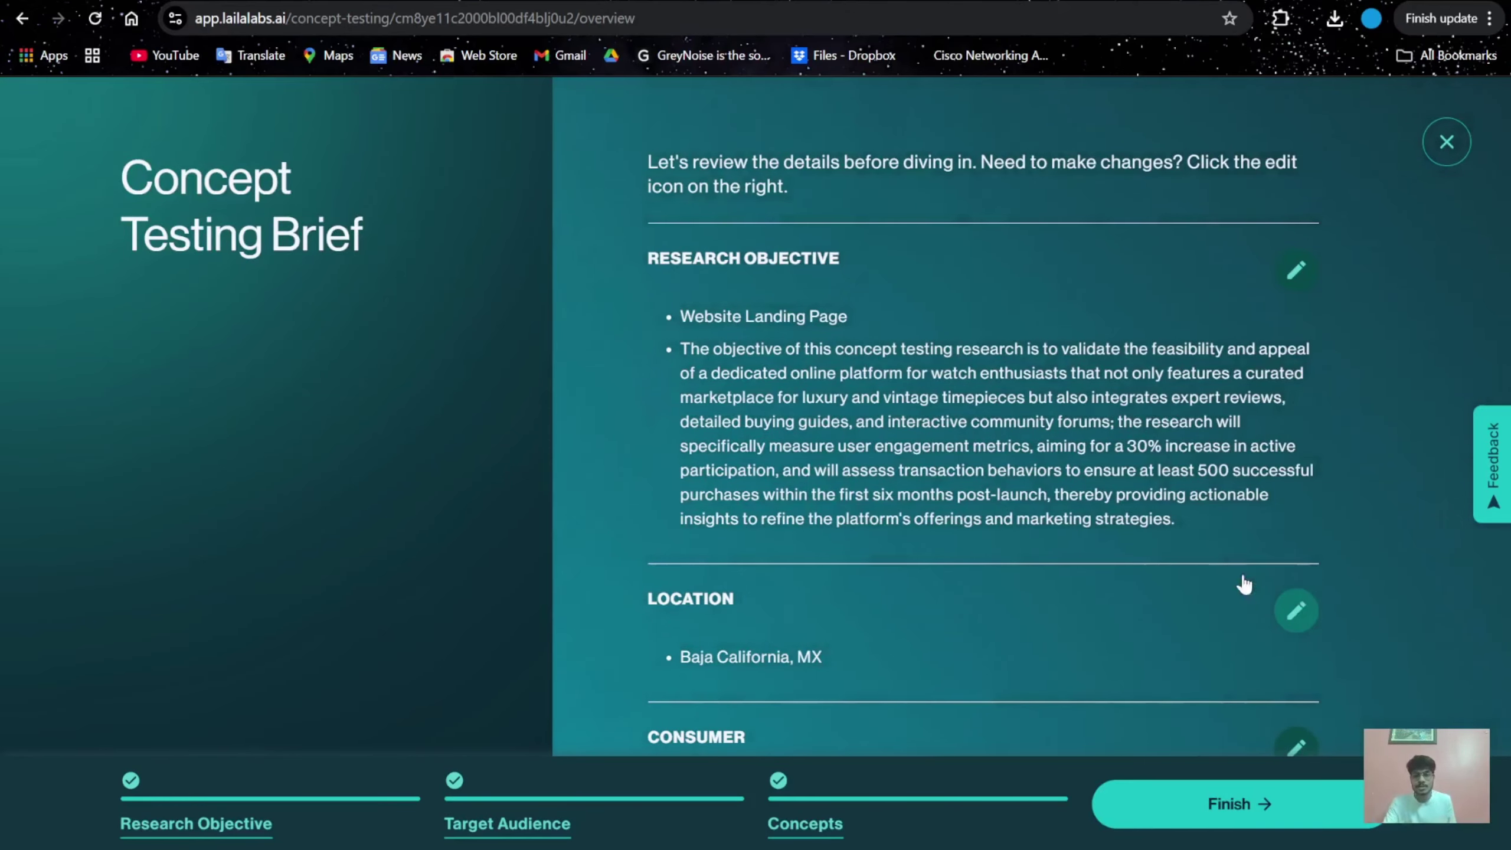
pyautogui.scroll(-3, 919, 554)
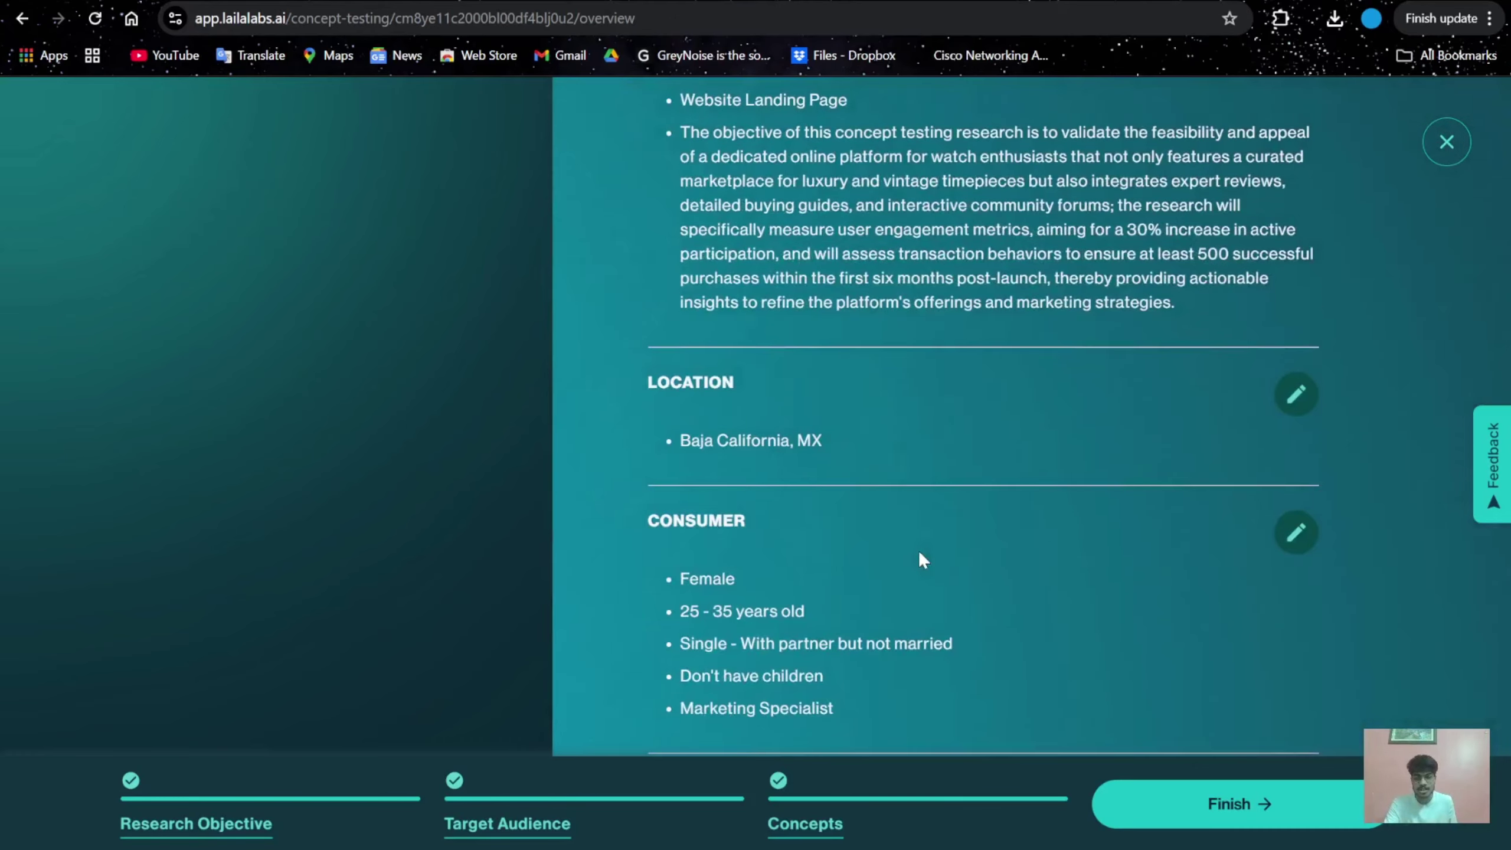
pyautogui.scroll(-7, 920, 553)
pyautogui.scroll(10, 919, 551)
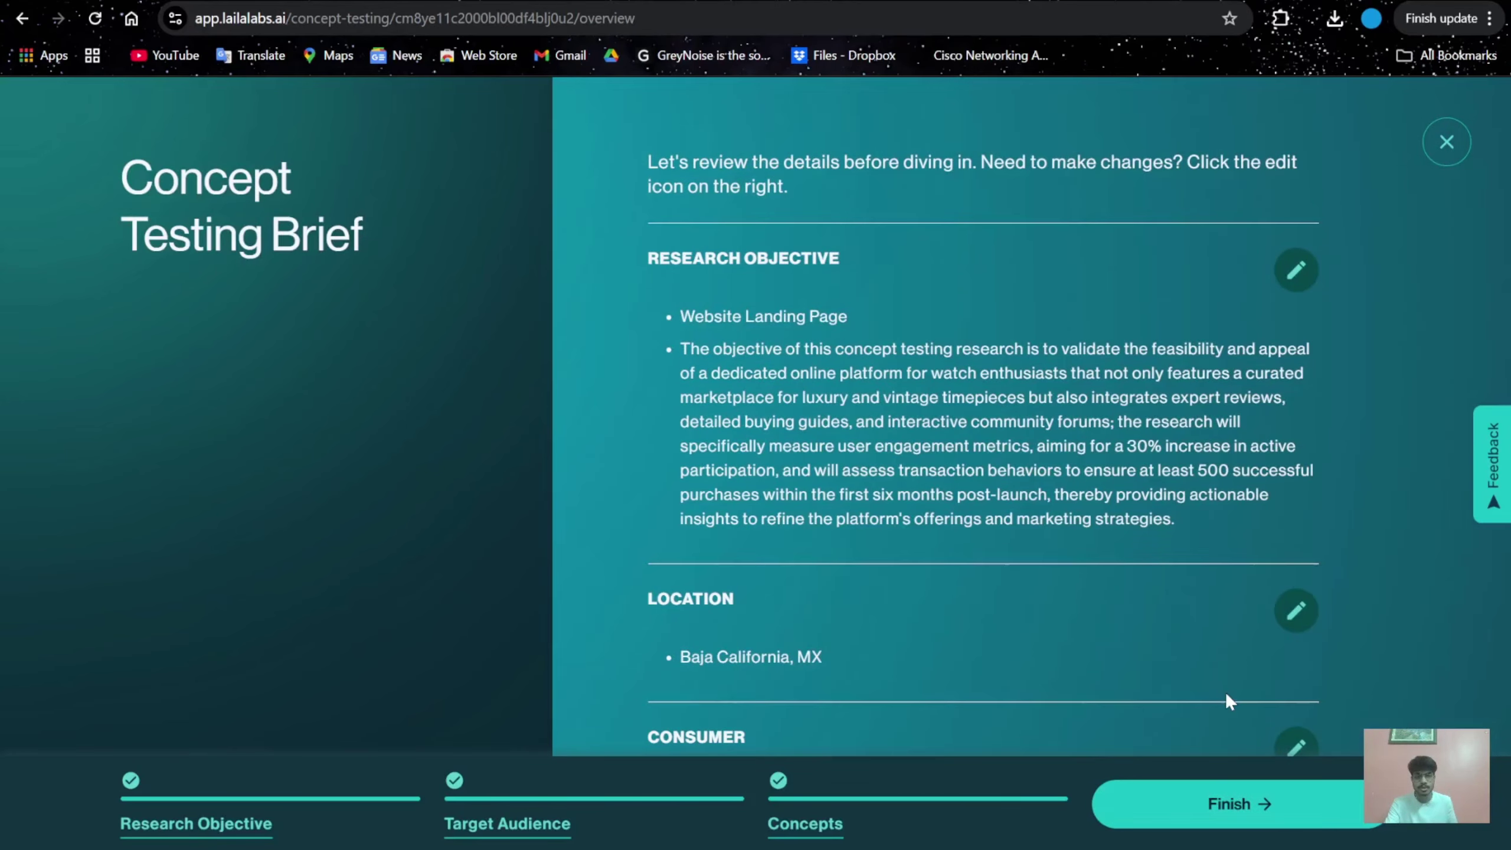
pyautogui.click(1214, 816)
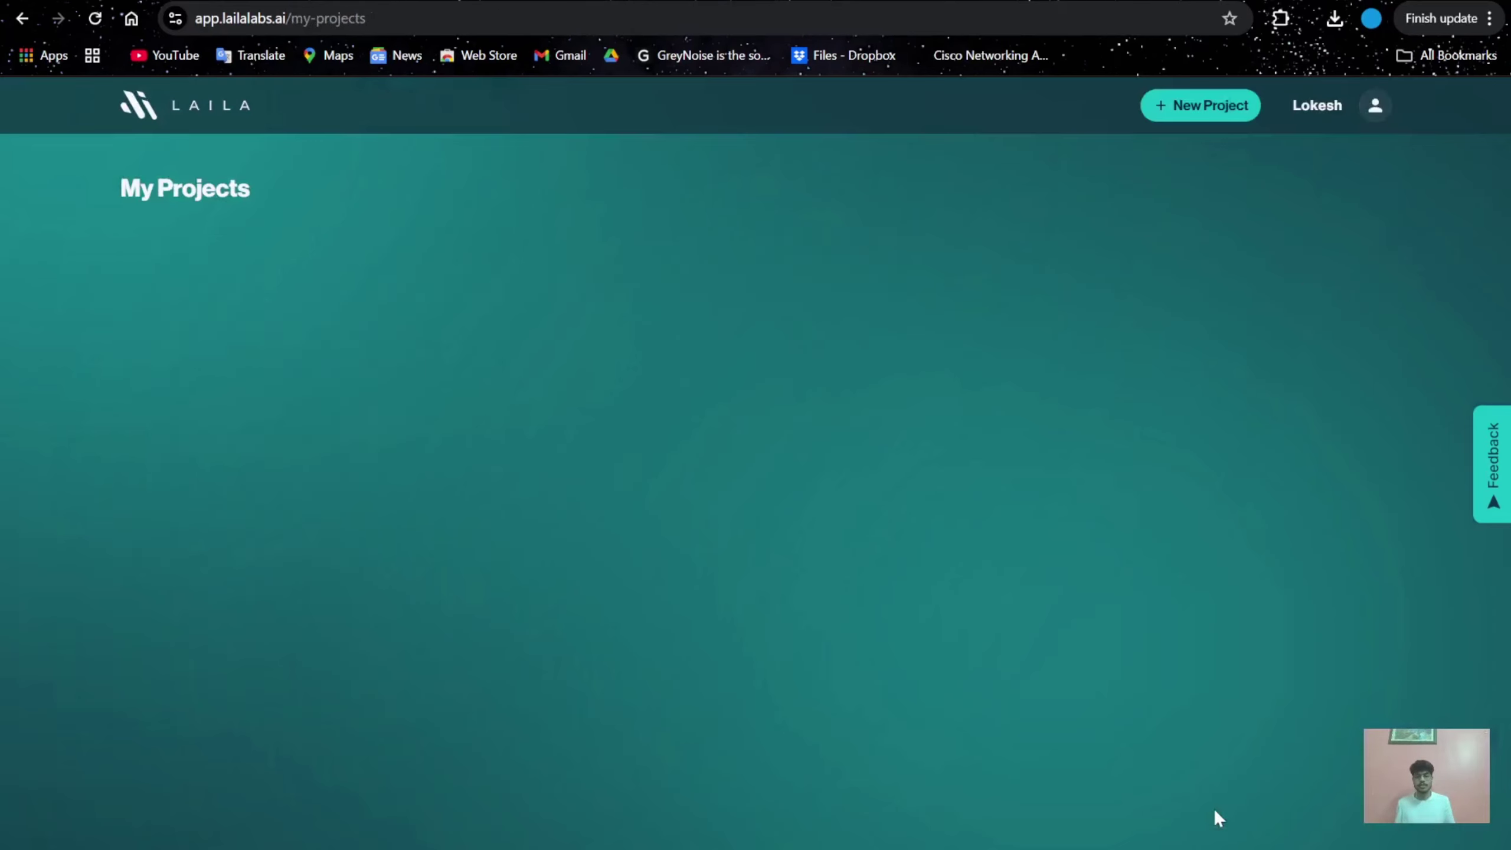